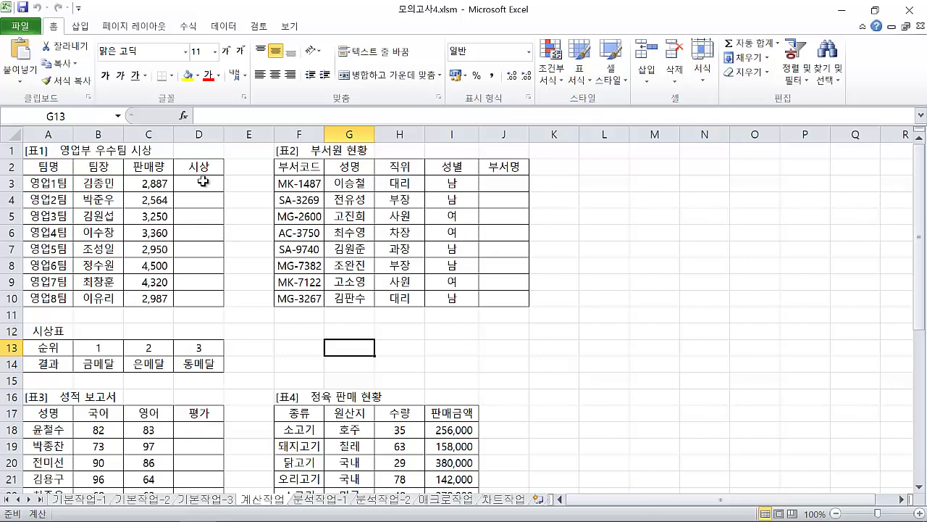
Insert the HLOOKUP function into cell D3 of the 시상 column, choosing it from the 모두 (all) function category.
left_click(204, 182)
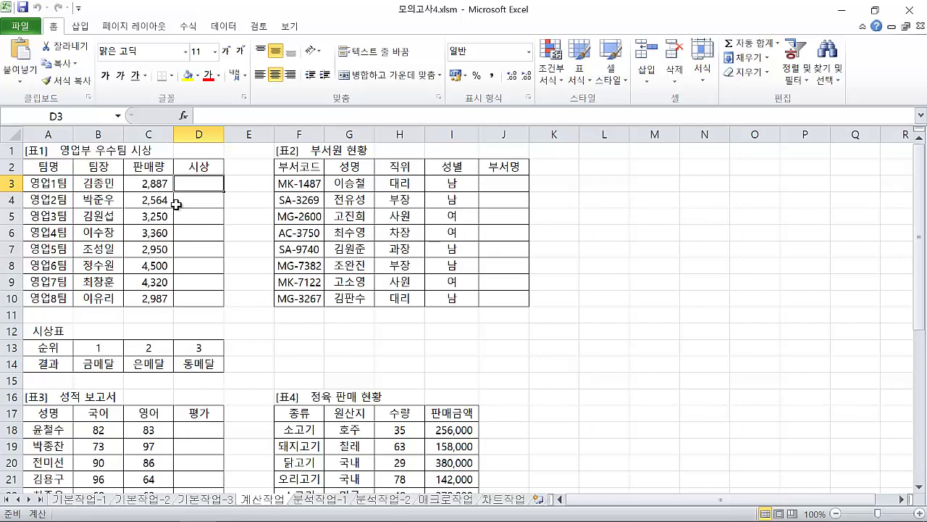
mouse_move(124, 174)
left_mouse_down()
mouse_move(178, 202)
mouse_move(175, 193)
left_mouse_up()
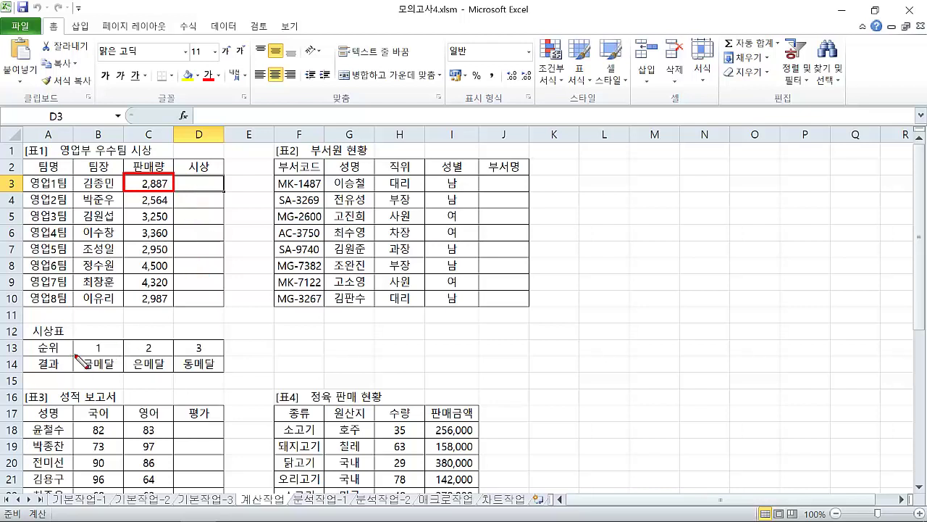
left_click_drag(75, 356, 218, 373)
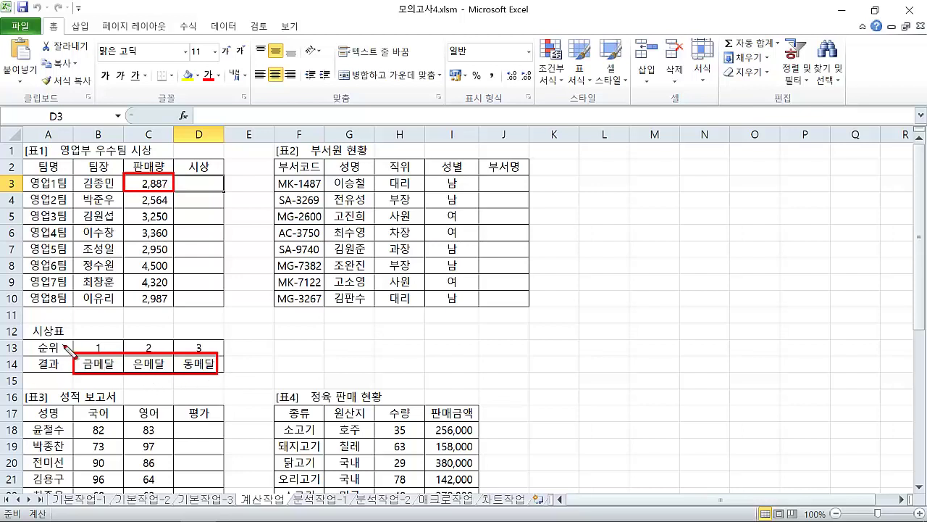
mouse_move(76, 334)
left_mouse_down()
mouse_move(87, 368)
mouse_move(148, 359)
mouse_move(125, 355)
mouse_move(219, 373)
mouse_move(125, 336)
left_mouse_up()
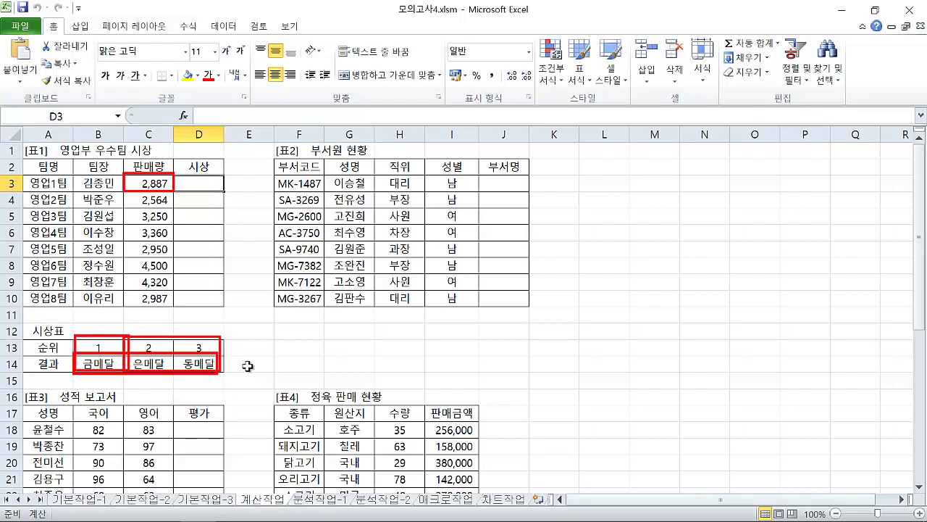
key("Escape")
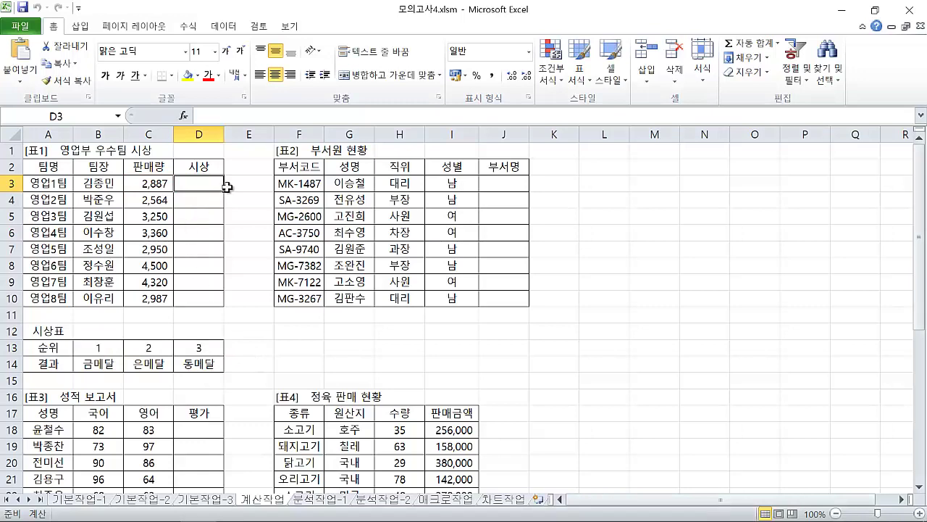
left_click(184, 115)
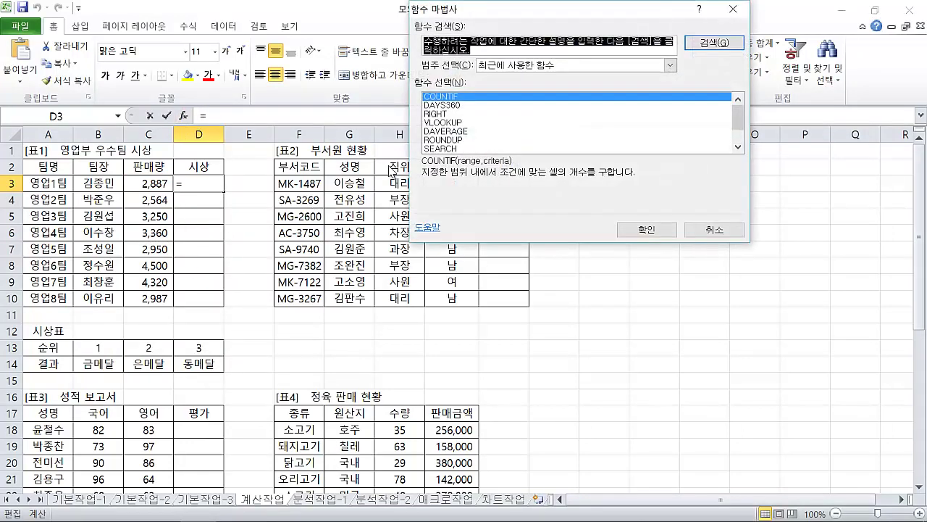
left_click(509, 66)
left_click(507, 85)
left_click(453, 114)
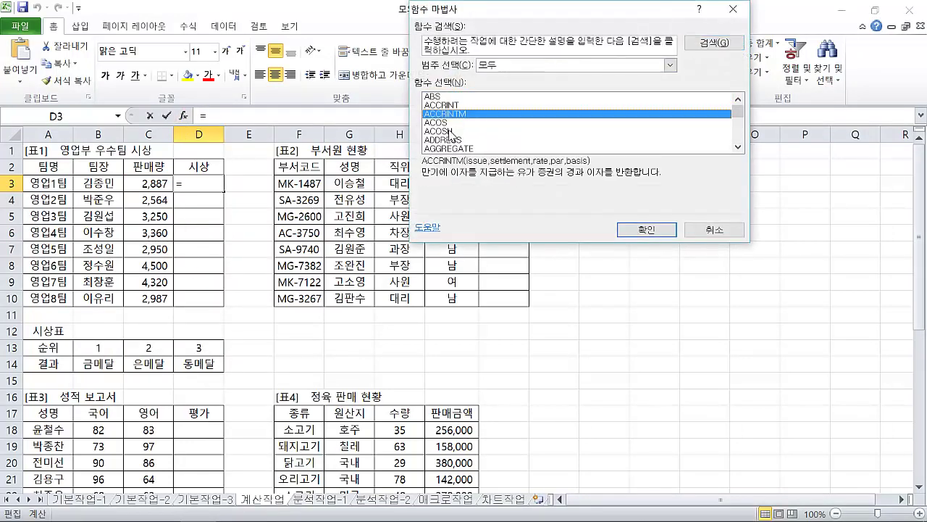
left_click_drag(434, 143, 445, 167)
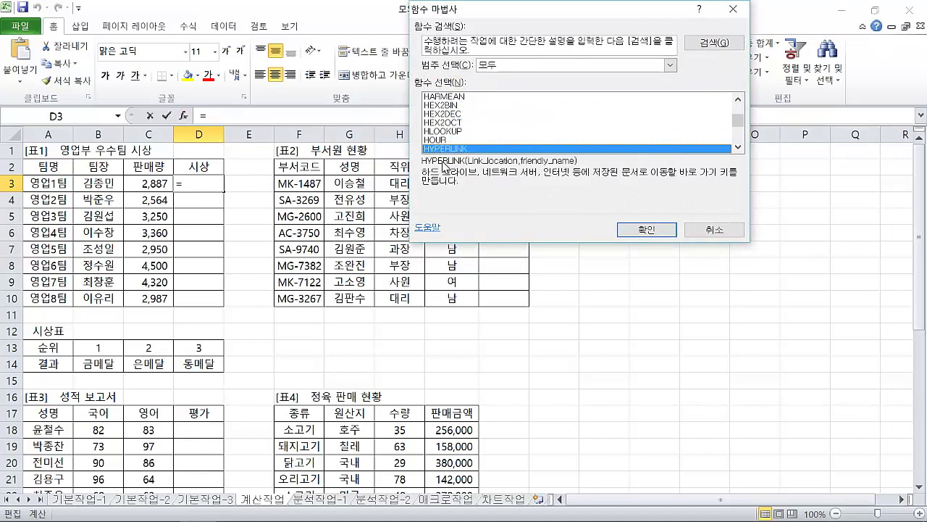
left_click(445, 131)
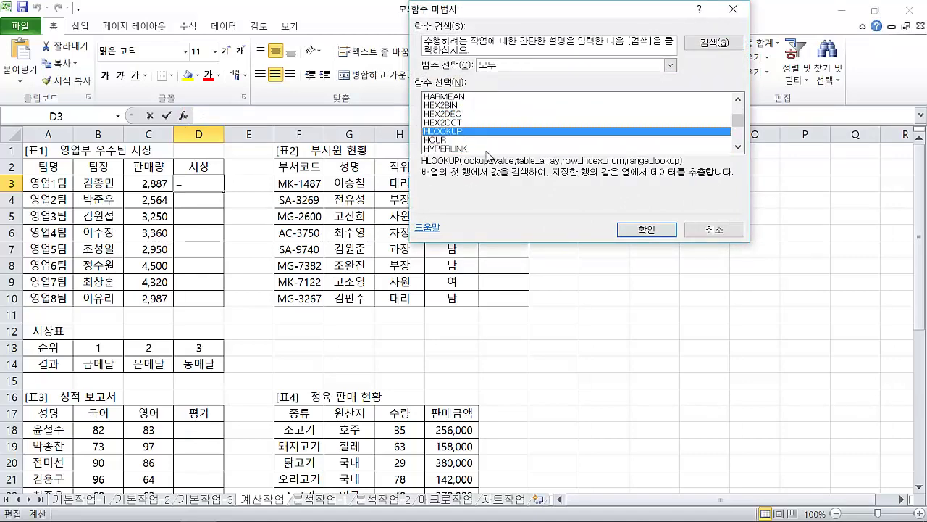
left_click(644, 229)
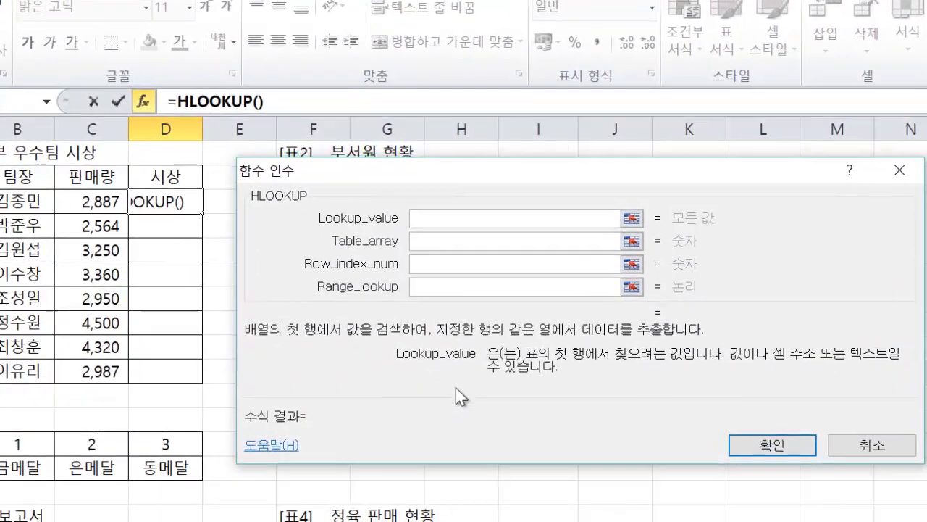
Nest the RANK function inside HLOOKUP's Lookup_value argument.
left_click(437, 218)
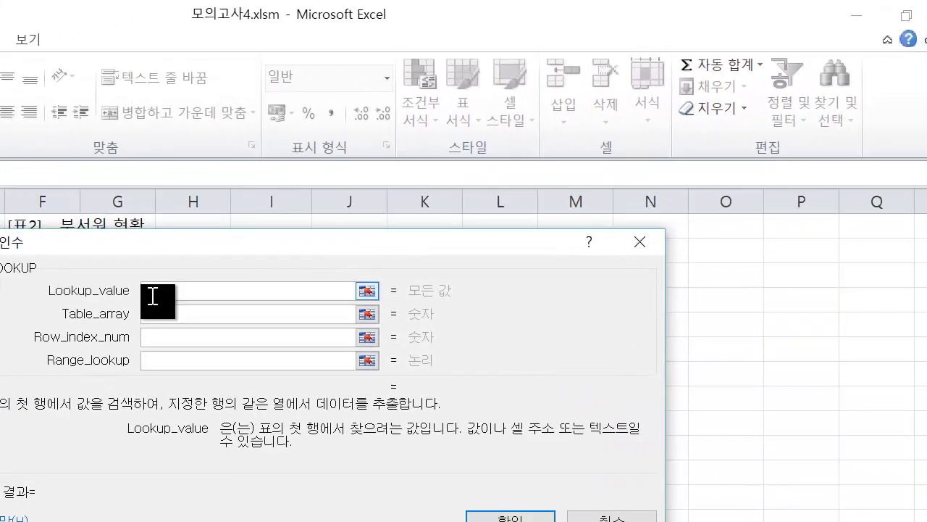
left_click(438, 237)
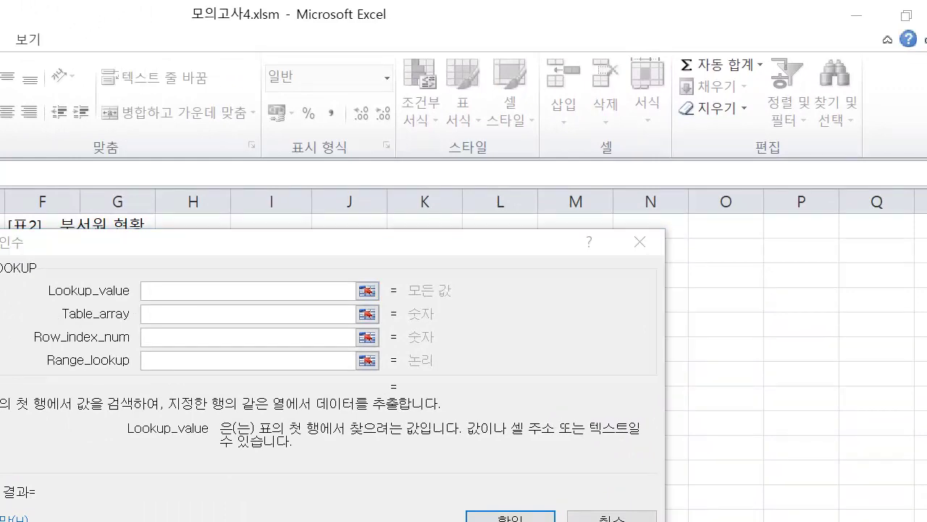
key("r")
left_click(293, 222)
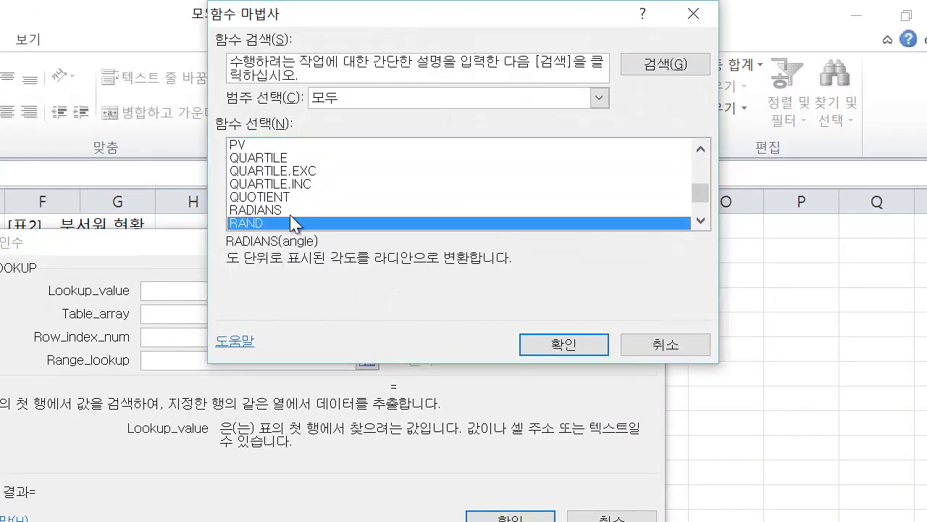
key("Down")
key("Down")
key("Down")
key("Up")
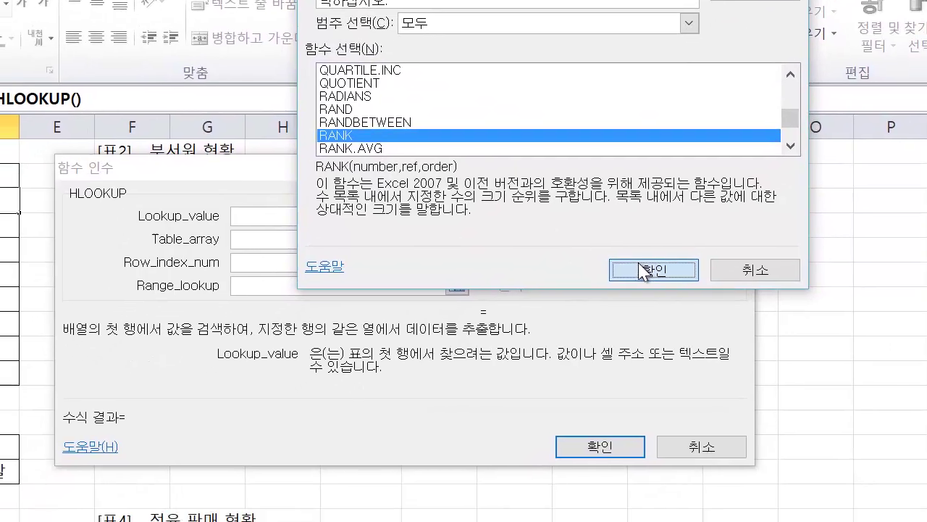
left_click(579, 332)
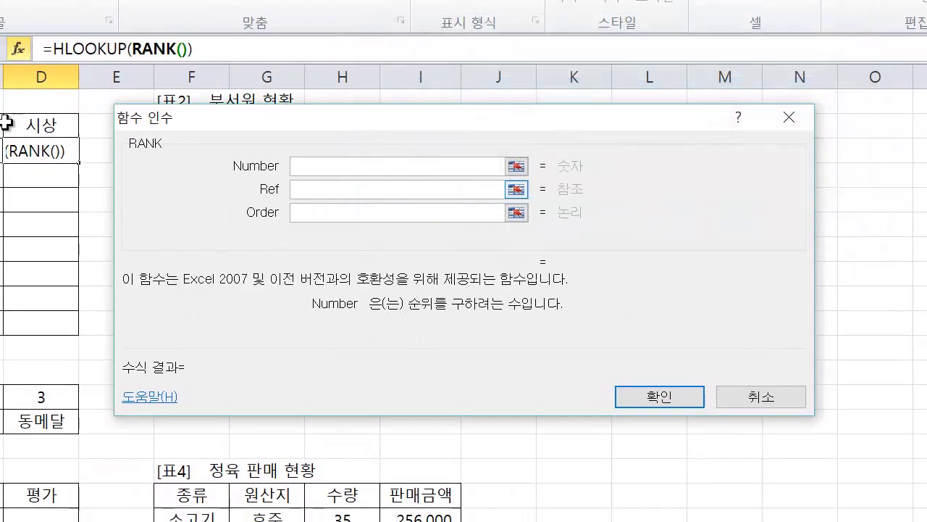
Set RANK's Number to C3 and Ref to the absolute range $C$3:$C$10, and return to the HLOOKUP arguments.
type("C3")
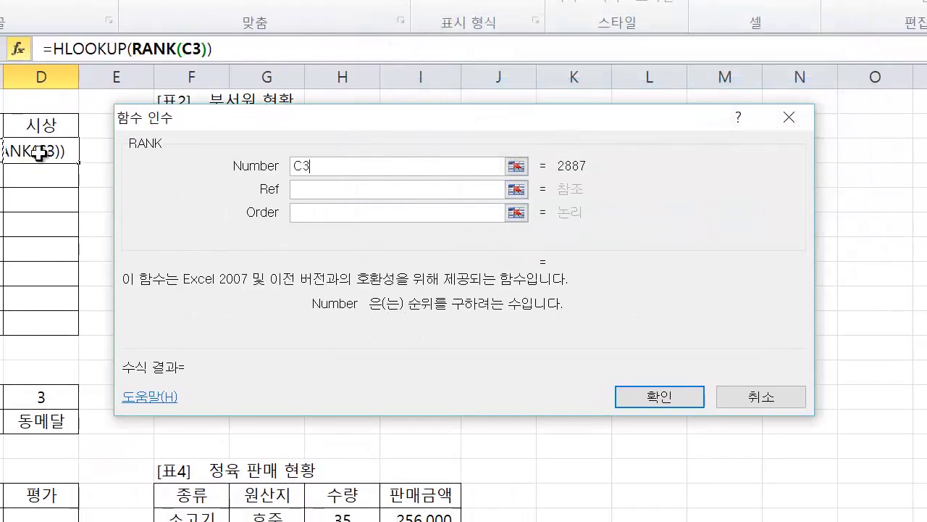
left_click(331, 190)
type("C3")
left_click_drag(2, 150, 2, 331)
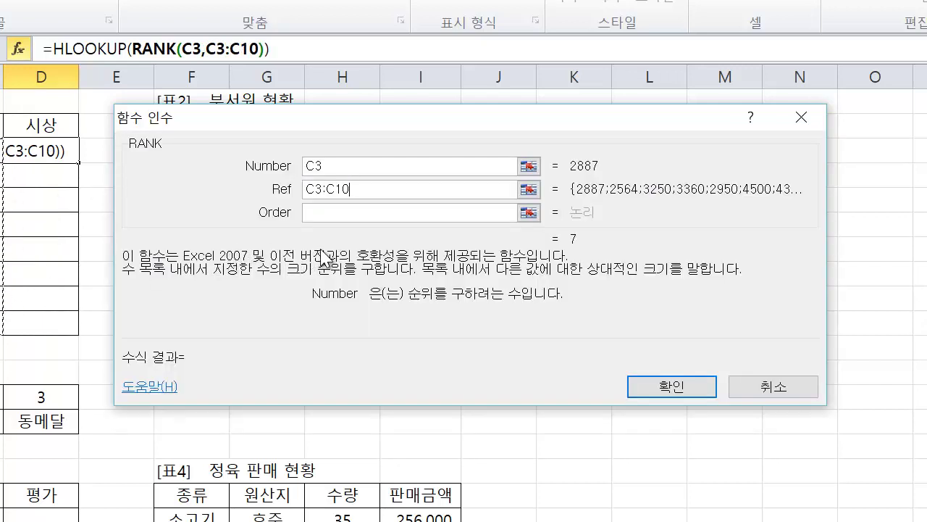
key("F4")
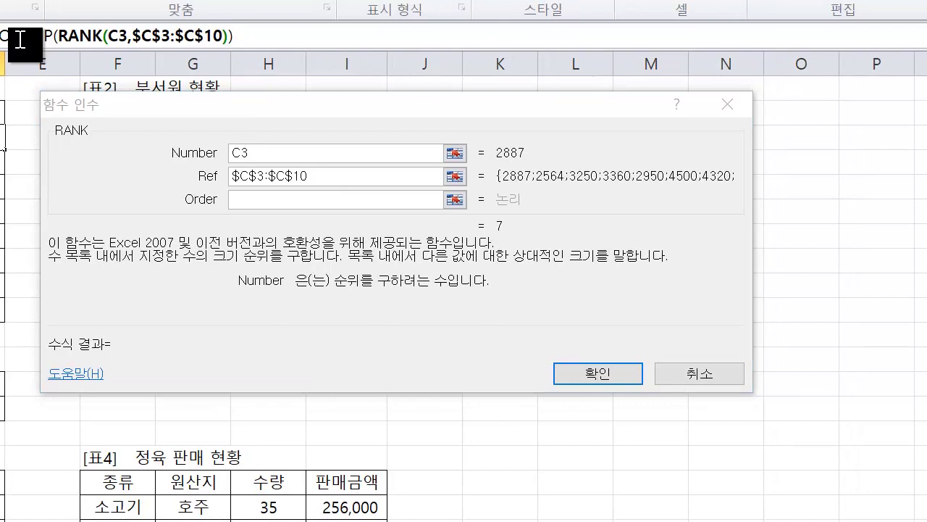
left_click(20, 40)
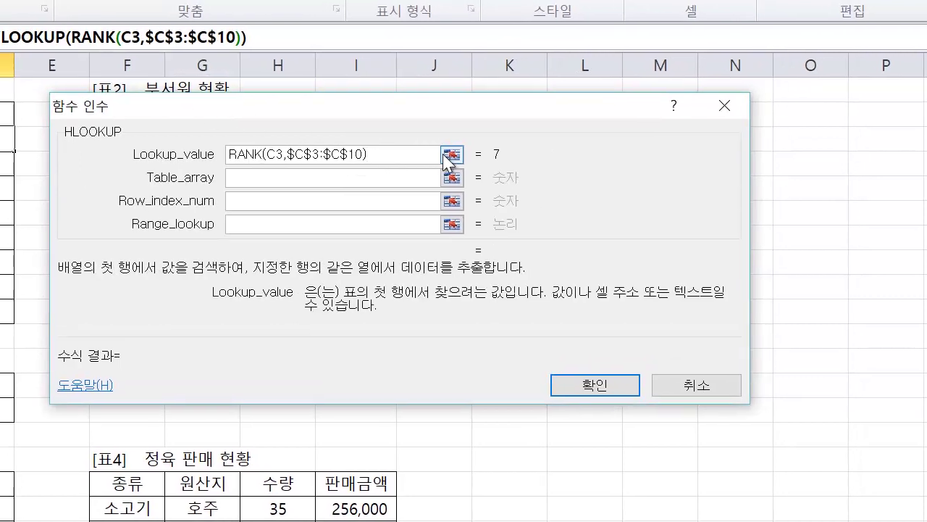
left_click_drag(484, 139, 502, 166)
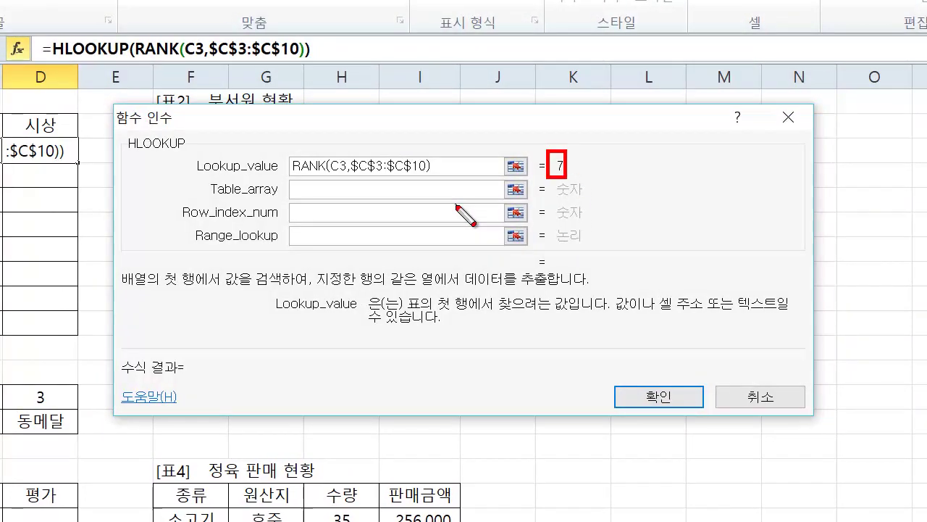
Set HLOOKUP's Table_array to the award table range B13:D14 and Row_index_num to 2.
left_click(349, 191)
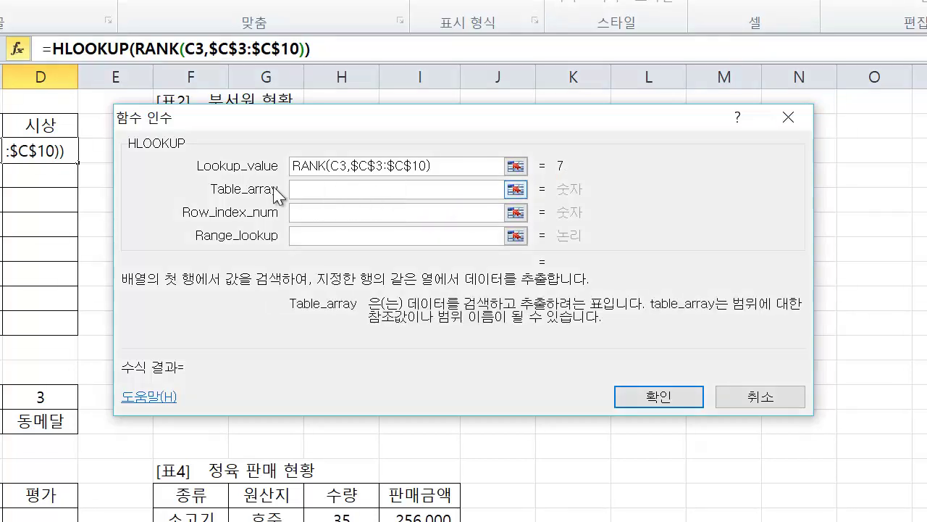
left_click_drag(0, 397, 49, 426)
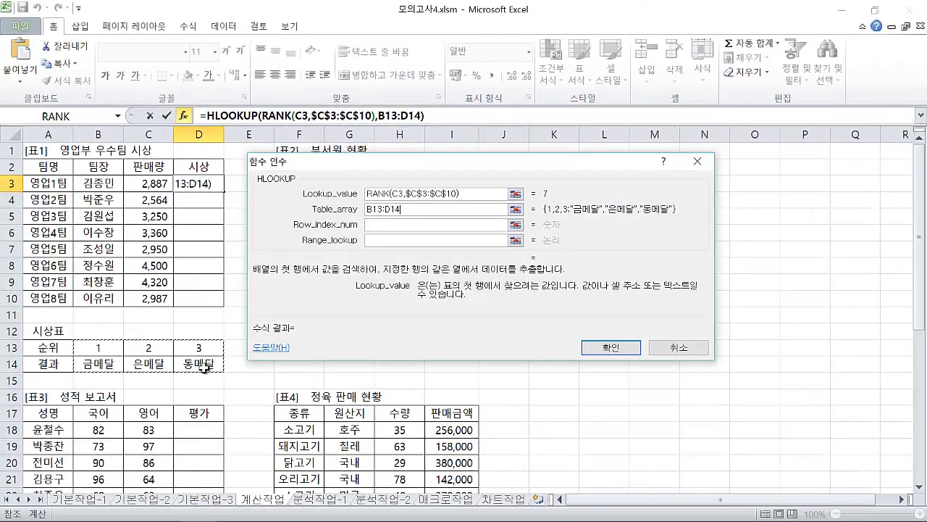
left_click(399, 226)
type("2")
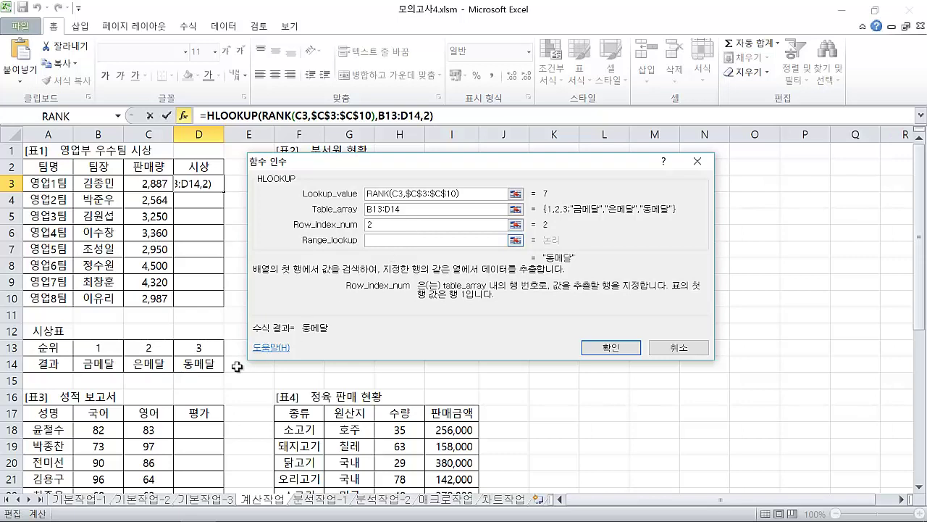
left_click_drag(78, 355, 120, 373)
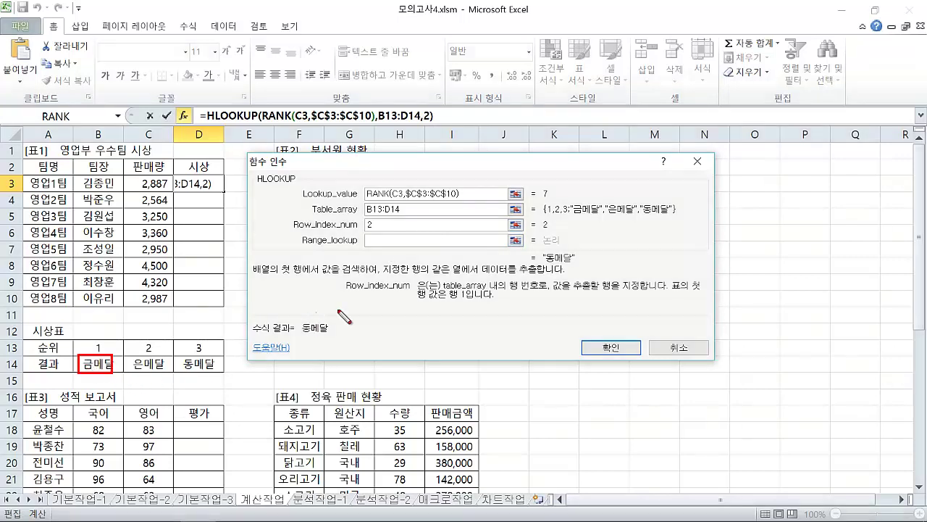
Set HLOOKUP's Range_lookup to true and enter the finished formula in cell D3.
left_click(500, 240)
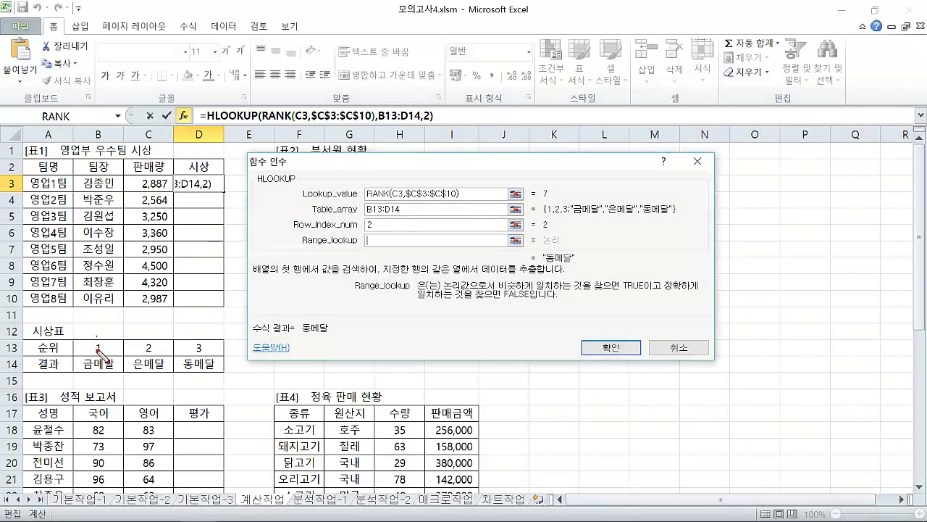
left_click_drag(97, 335, 106, 367)
left_click_drag(136, 335, 145, 367)
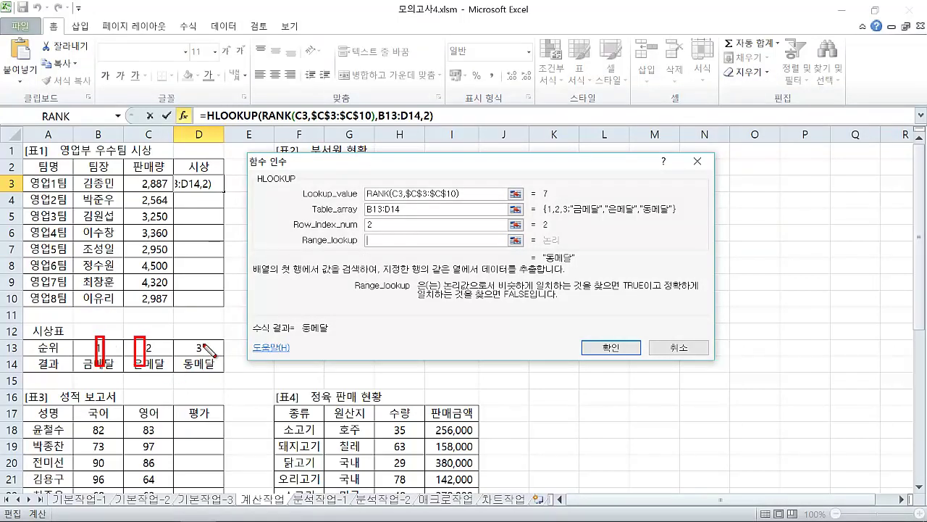
left_click_drag(200, 343, 204, 358)
key("Escape")
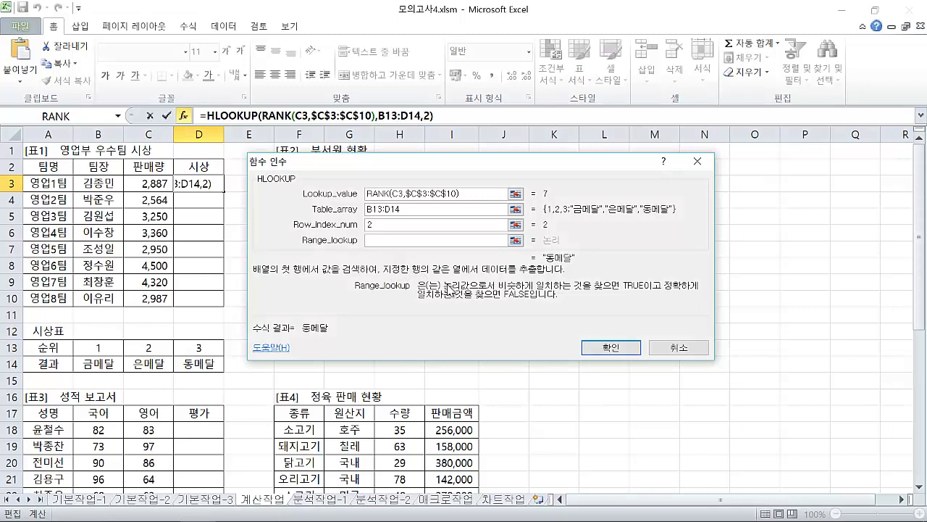
key("ctrl+2")
mouse_move(481, 273)
left_mouse_down()
mouse_move(534, 298)
mouse_move(658, 293)
left_mouse_up()
key("Escape")
type("true")
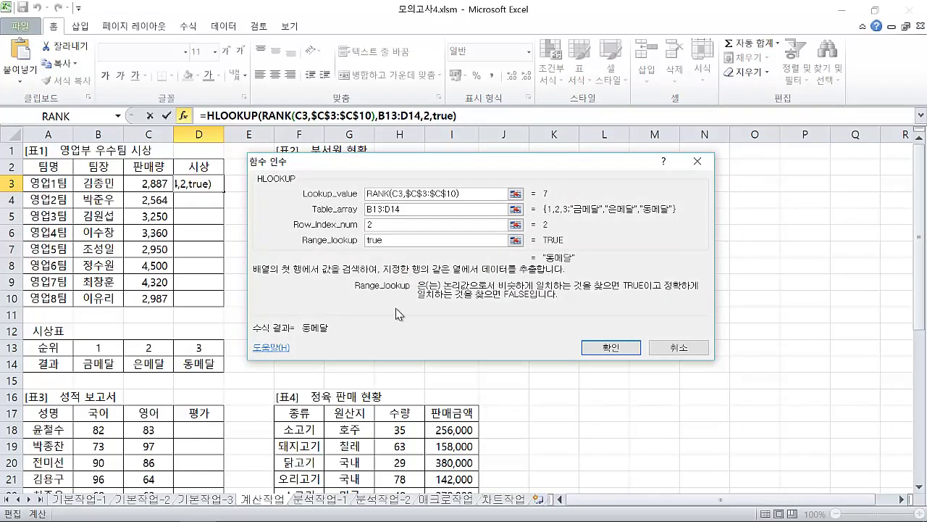
left_click(598, 352)
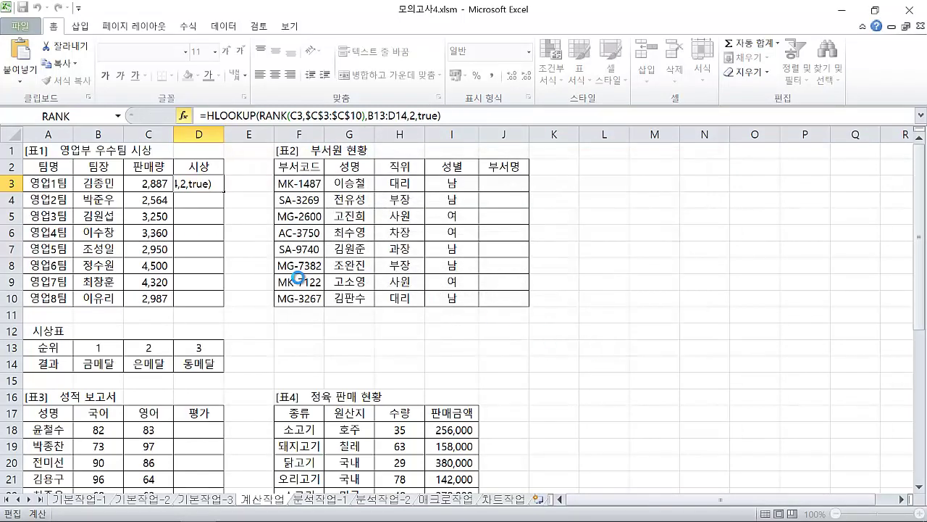
Fill the HLOOKUP formula from D3 into the whole 시상 range D3:D10.
left_click(207, 297, "shift")
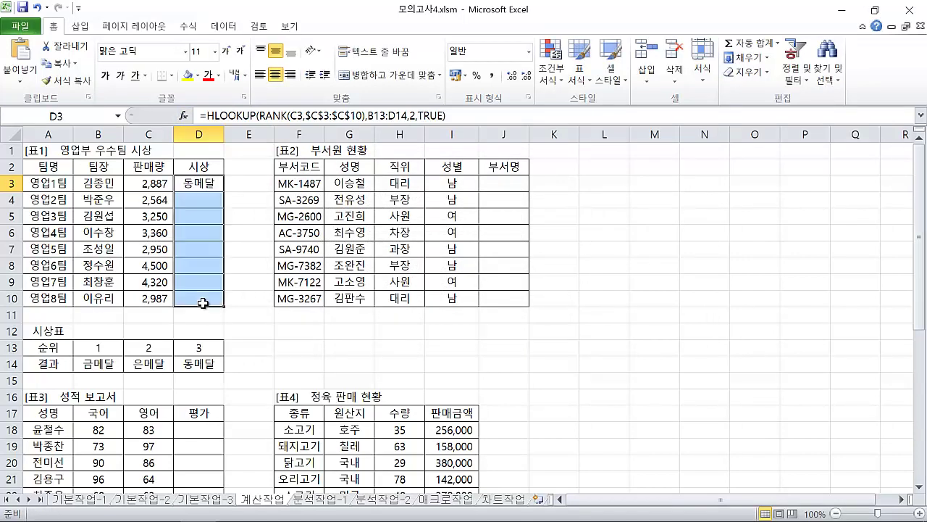
left_click(470, 120)
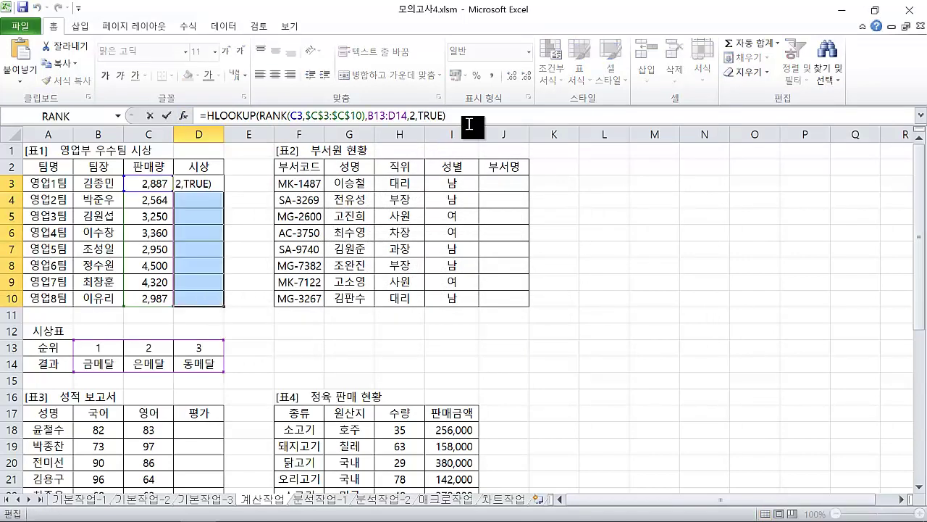
key("ctrl+Return")
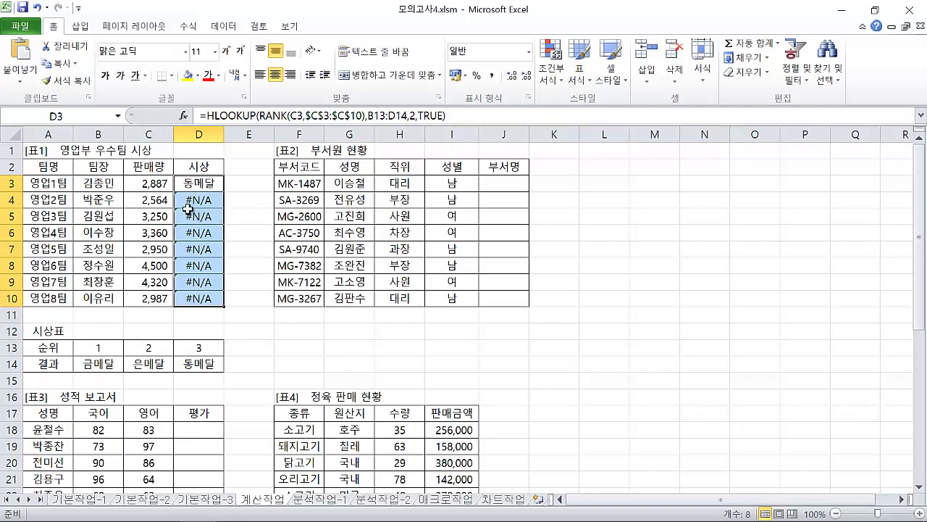
left_click_drag(175, 194, 223, 209)
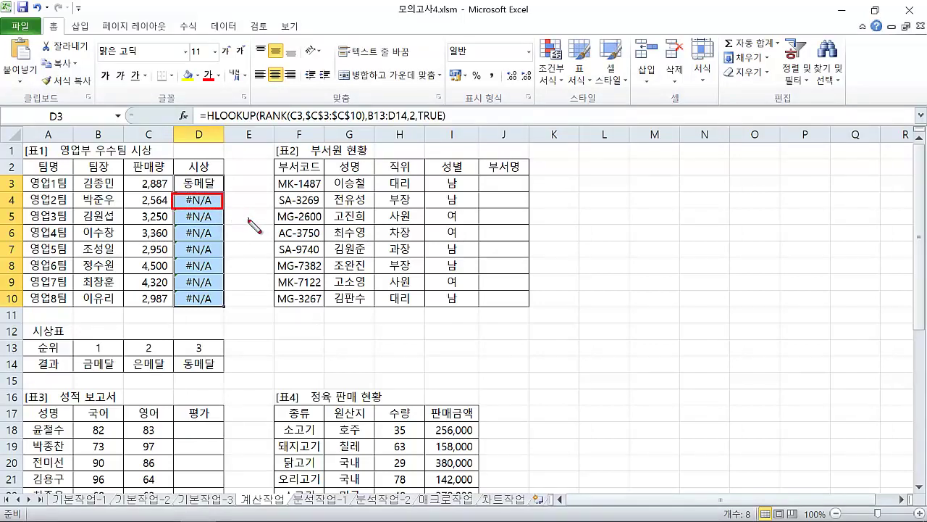
key("Escape")
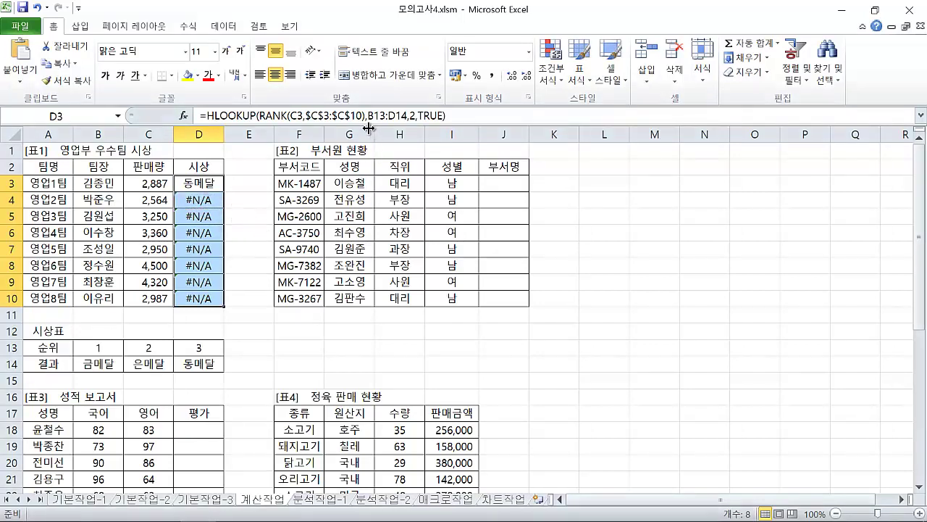
Make the HLOOKUP table range in D3's formula absolute as $B$13:$D$14 and enter the corrected formula.
left_click(199, 183)
left_click(375, 116)
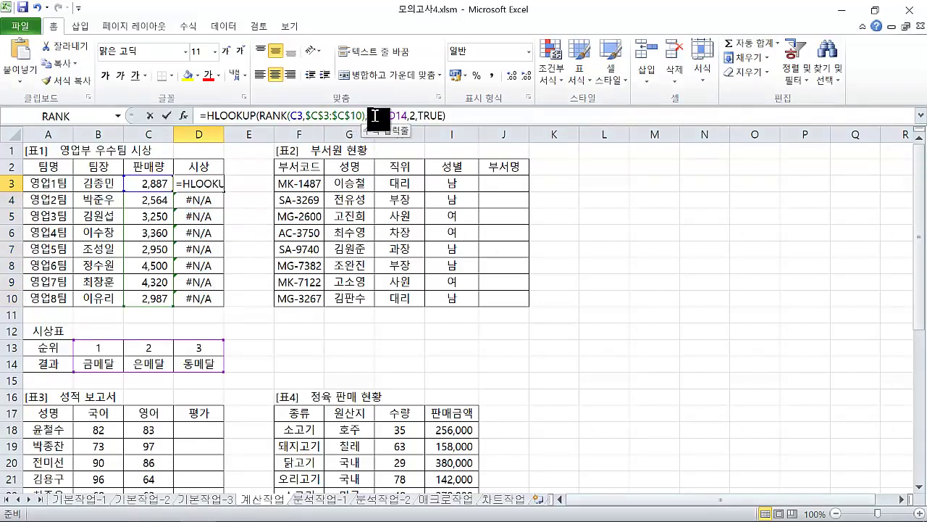
left_click_drag(376, 116, 409, 116)
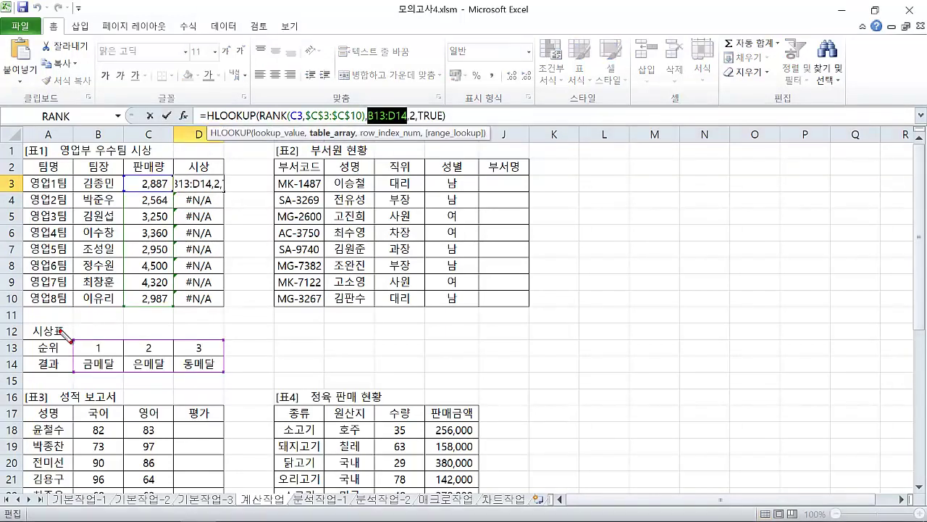
mouse_move(73, 338)
left_mouse_down()
mouse_move(141, 369)
mouse_move(218, 379)
left_mouse_up()
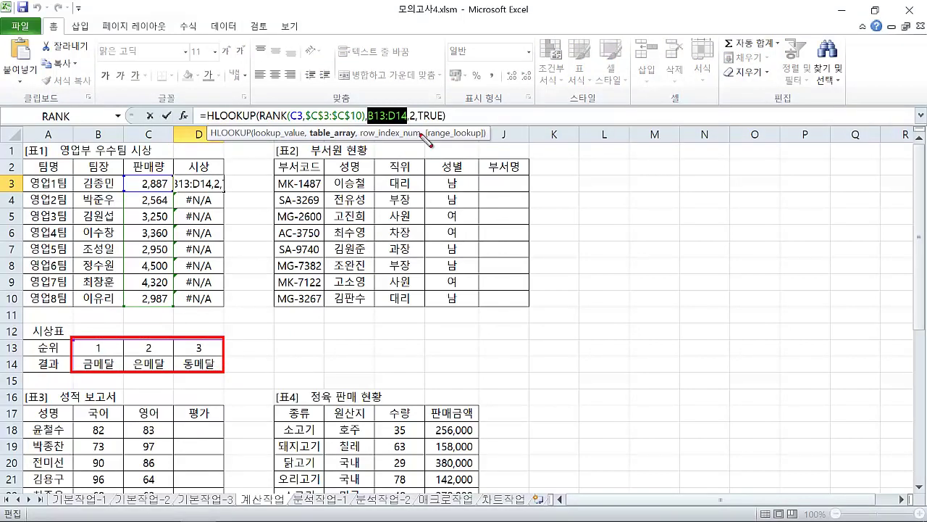
key("Escape")
key("F4")
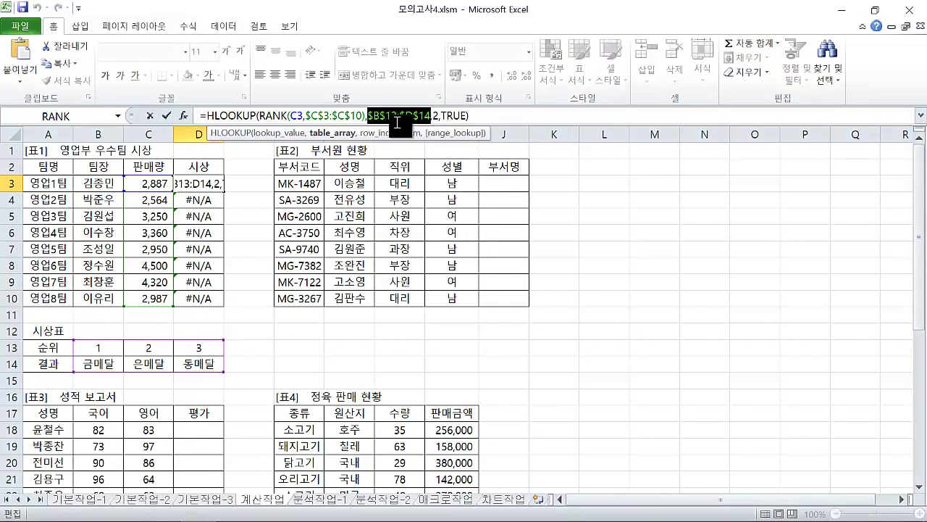
key("End")
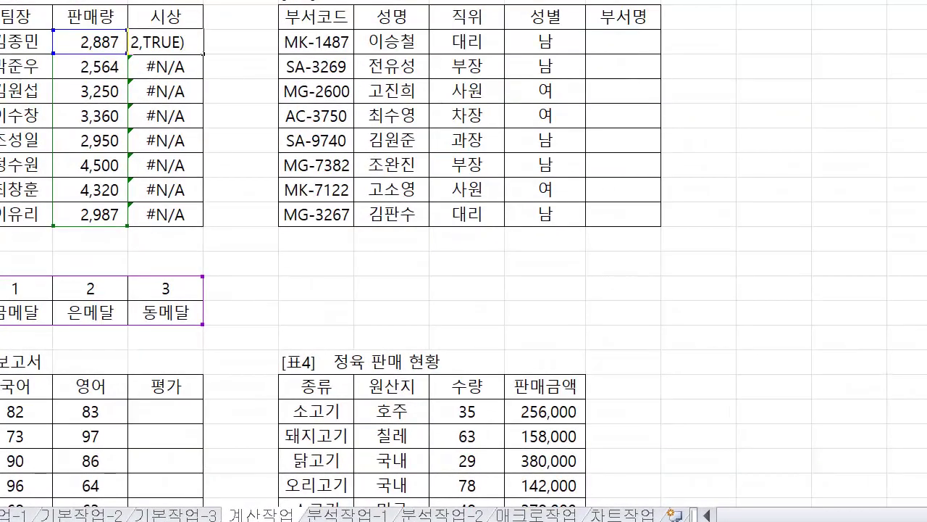
key("Return")
Refill the corrected HLOOKUP formula from D3 down to D10 in the 시상 column.
left_click(171, 44)
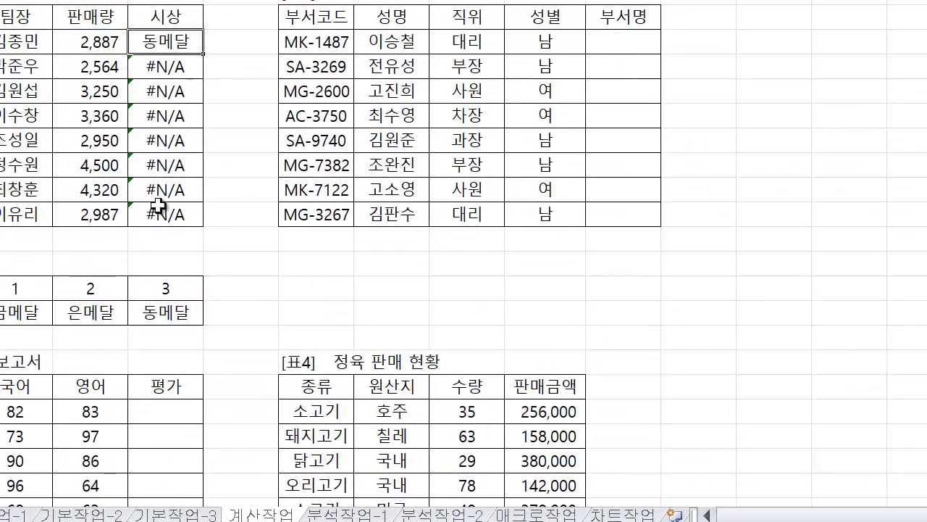
left_click_drag(203, 57, 199, 216)
left_click(221, 218)
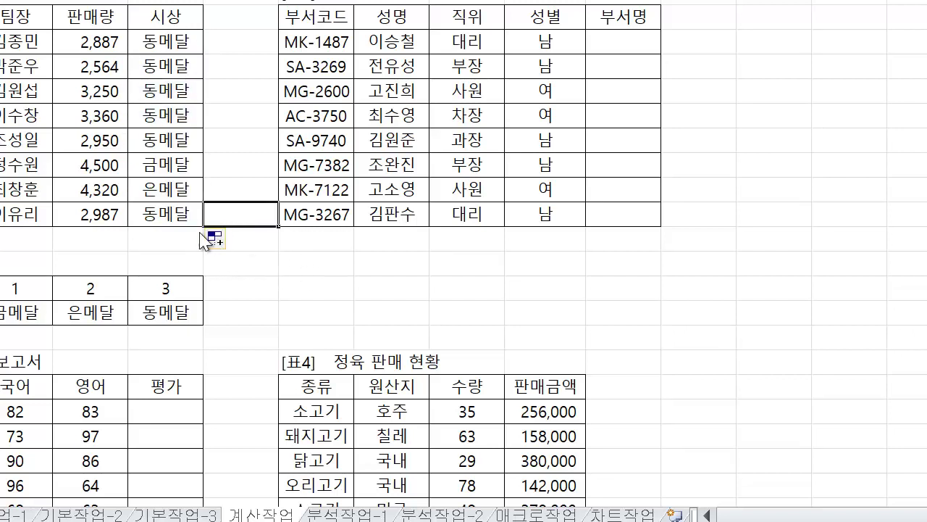
mouse_move(46, 154)
left_mouse_down()
mouse_move(180, 182)
mouse_move(207, 177)
left_mouse_up()
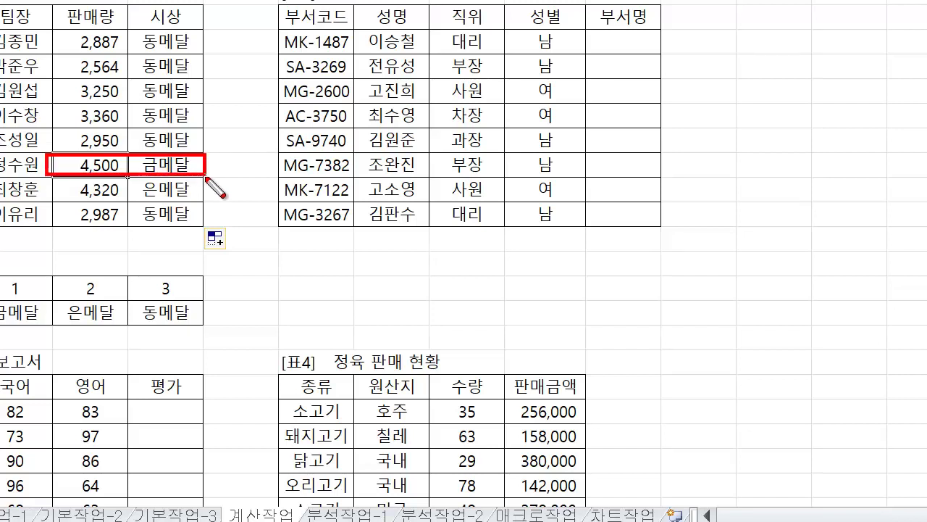
mouse_move(57, 178)
left_mouse_down()
mouse_move(174, 207)
mouse_move(214, 203)
left_mouse_up()
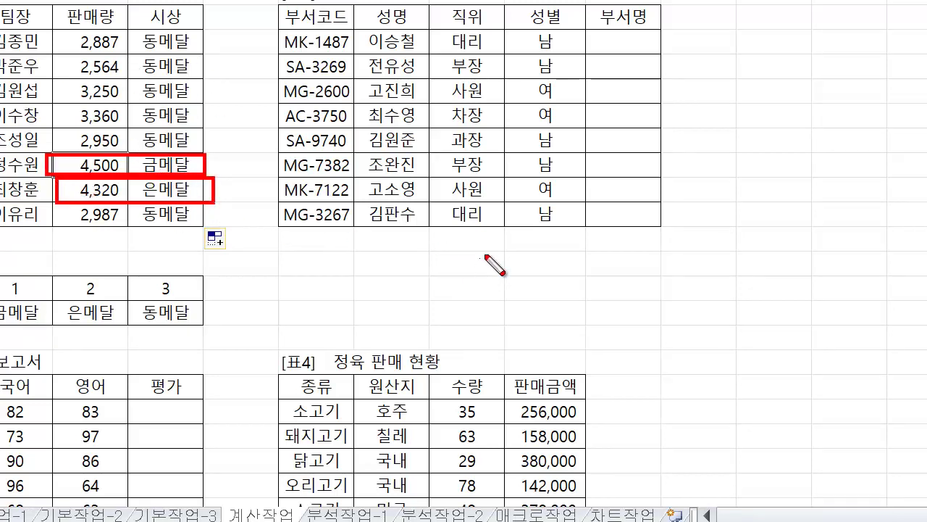
key("Escape")
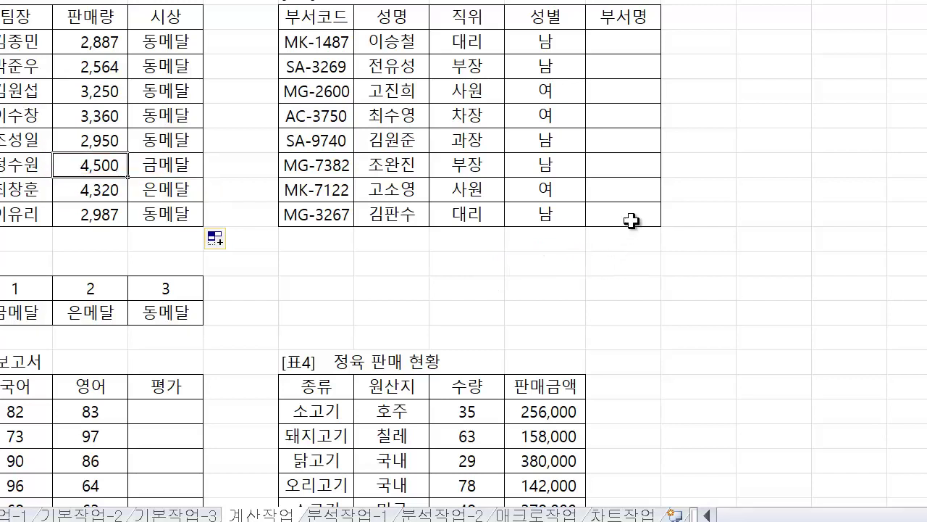
Insert an IF function from the 논리 category in cell J3 of [표2], keeping its arguments dialog clear of row 3.
left_click(622, 45)
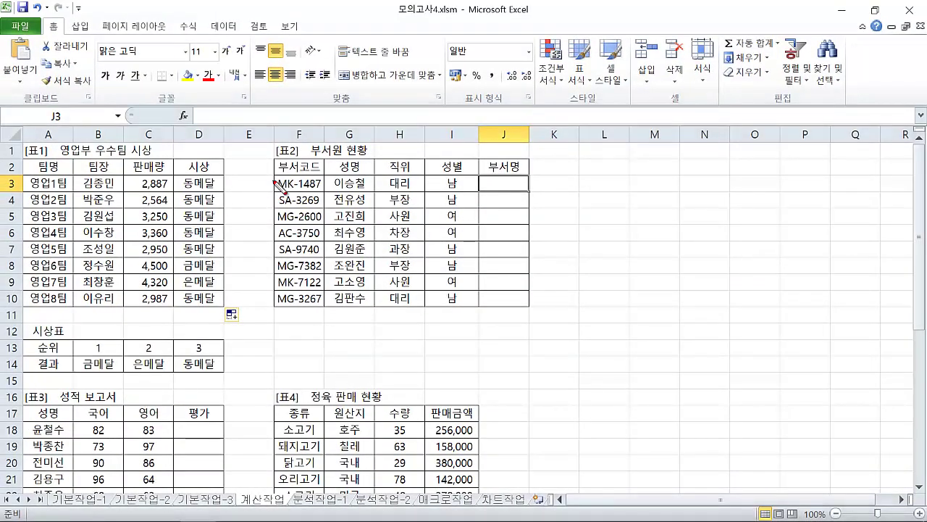
left_click_drag(276, 171, 293, 190)
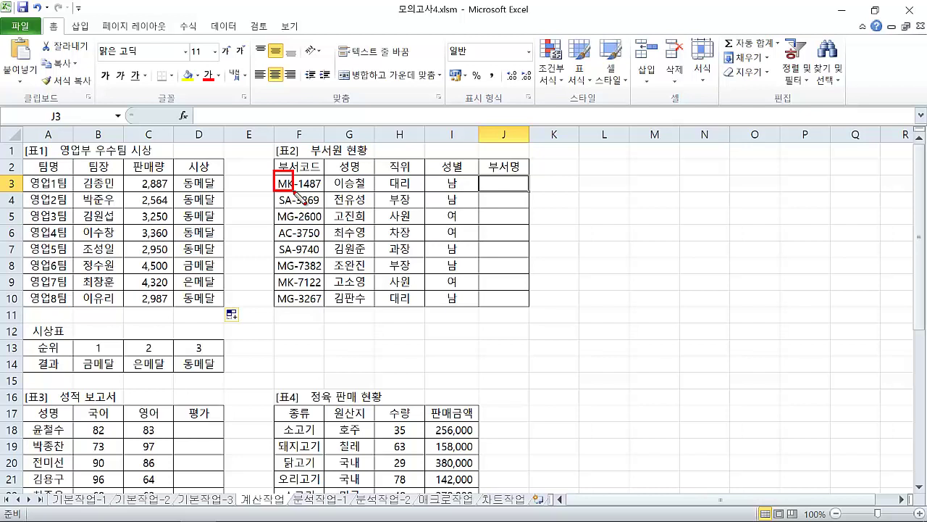
key("Escape")
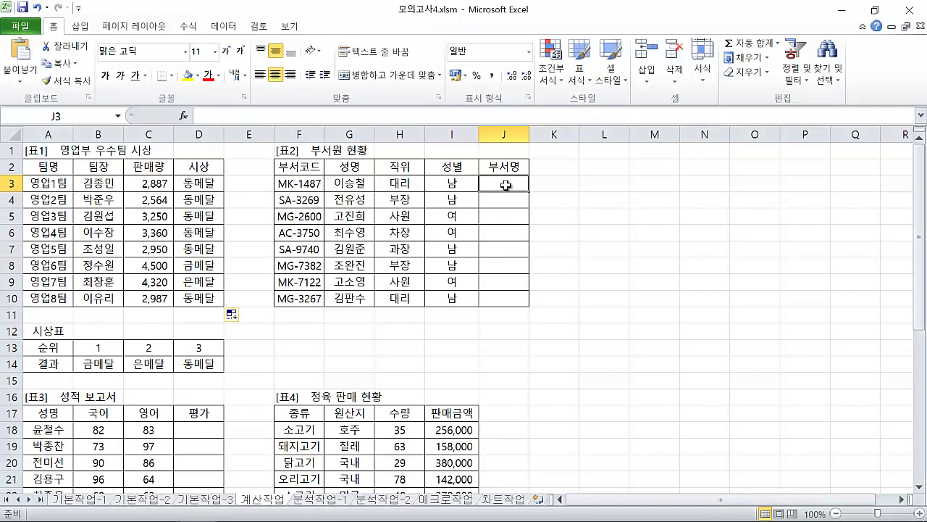
left_click(184, 116)
left_click(462, 200)
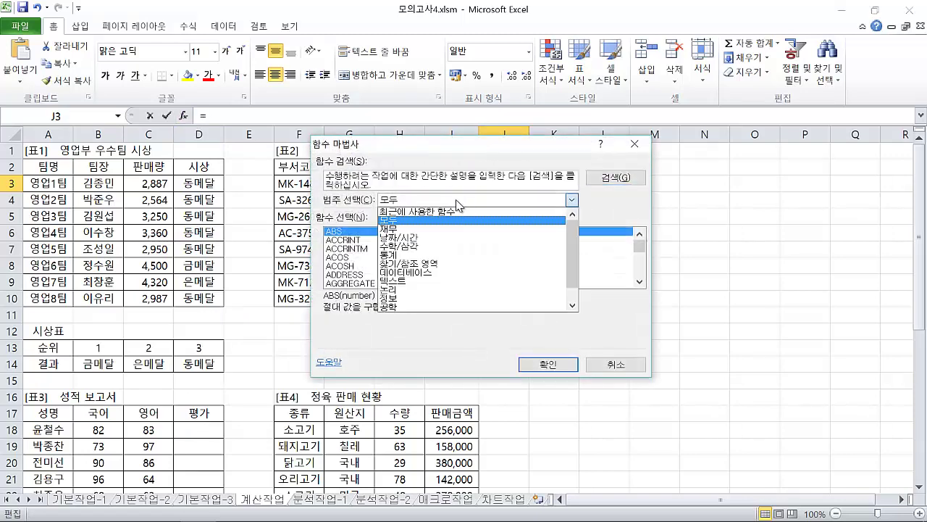
left_click(430, 290)
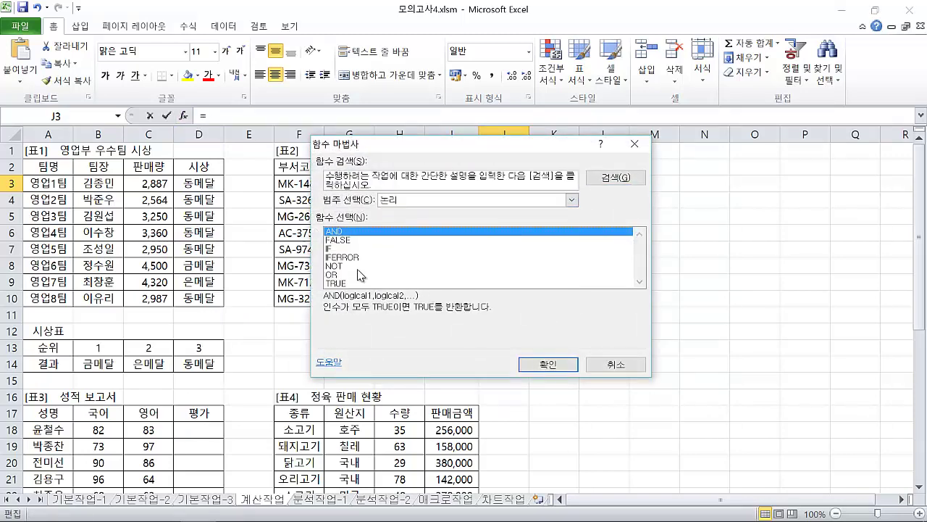
left_click(342, 251)
left_click(548, 364)
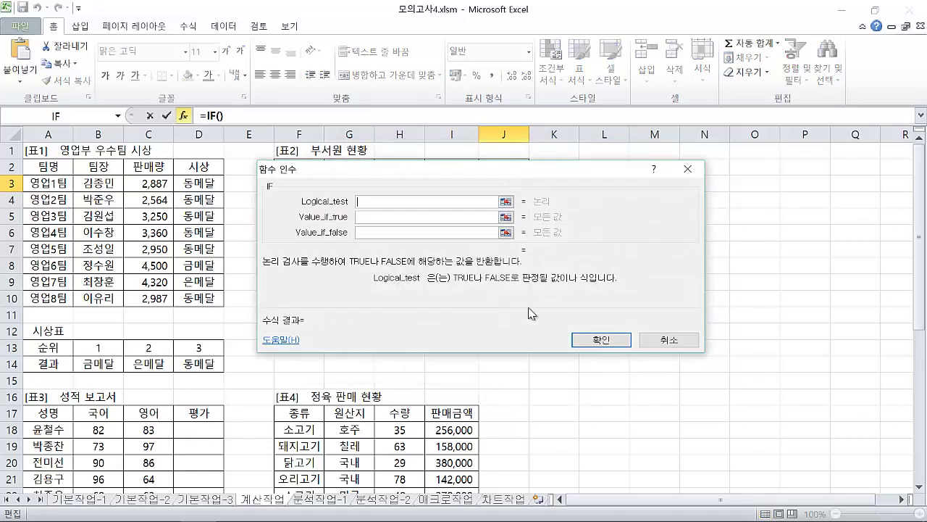
left_click_drag(478, 280, 487, 330)
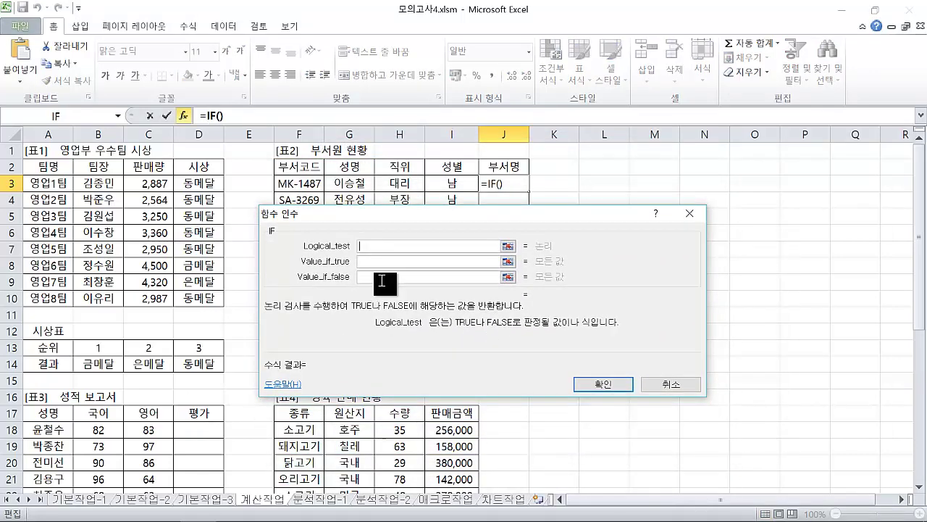
Set IF's Logical_test to left(F3,2)="MK" to check the first two characters of the 부서코드.
left_click(290, 185)
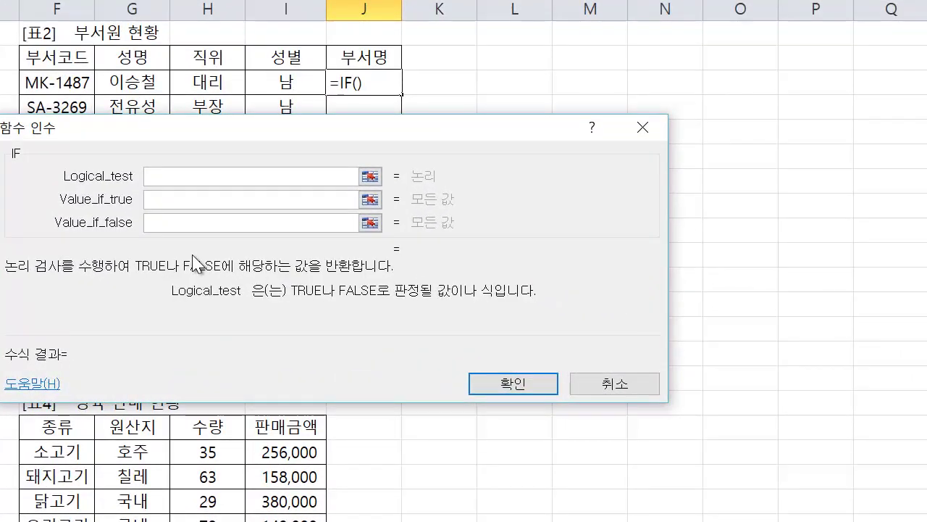
type("left(F3")
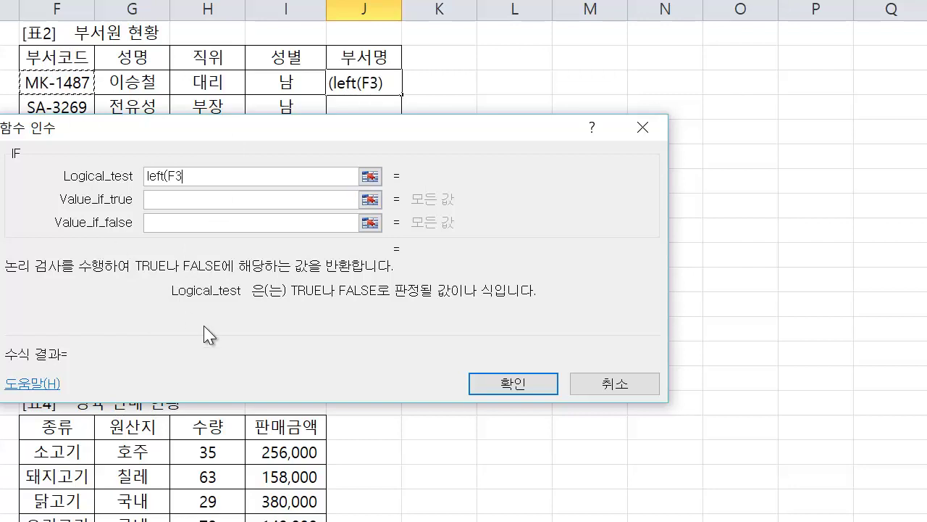
type(",2)")
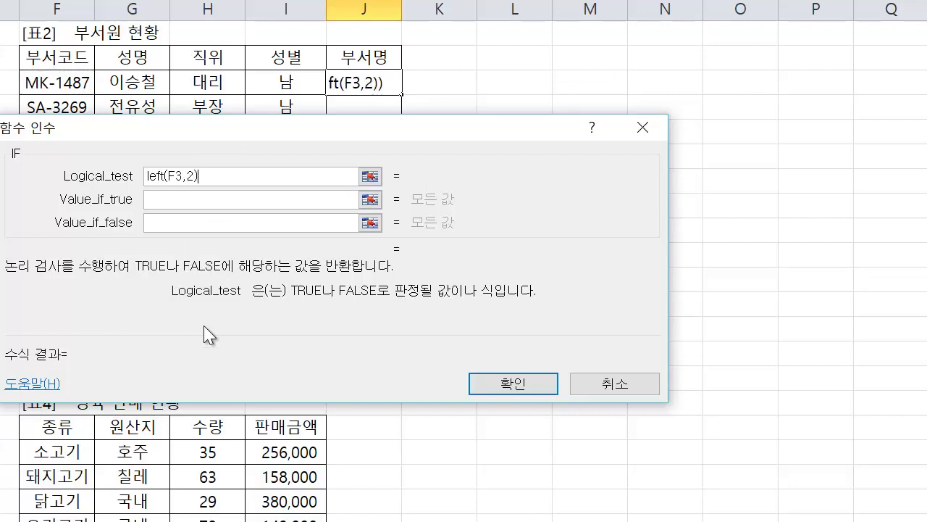
type("=")
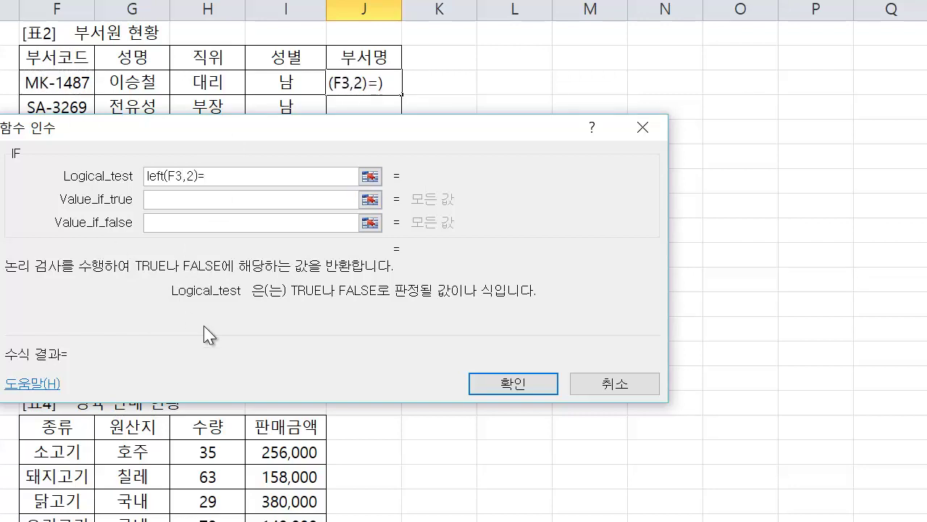
type("\"MK")
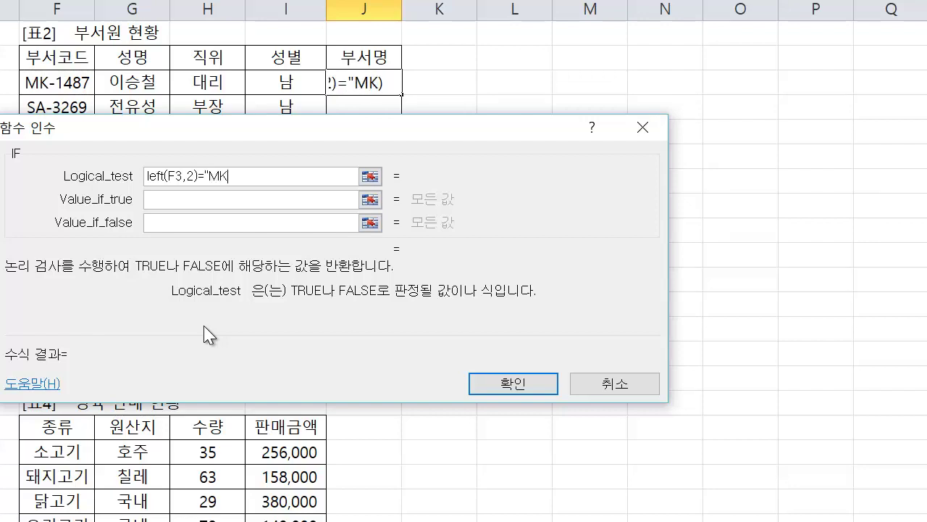
type("\"")
key("Tab")
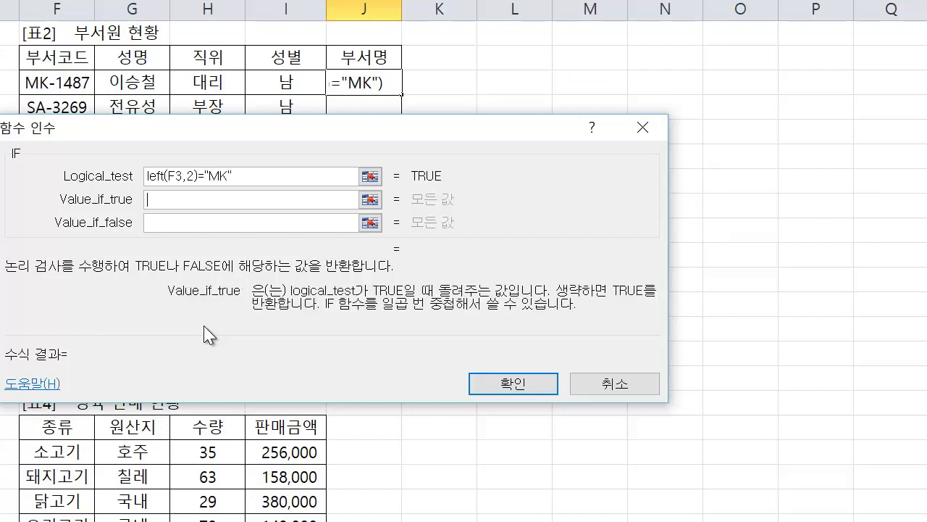
Set IF's Value_if_true to "마케팅부".
type("마케티우")
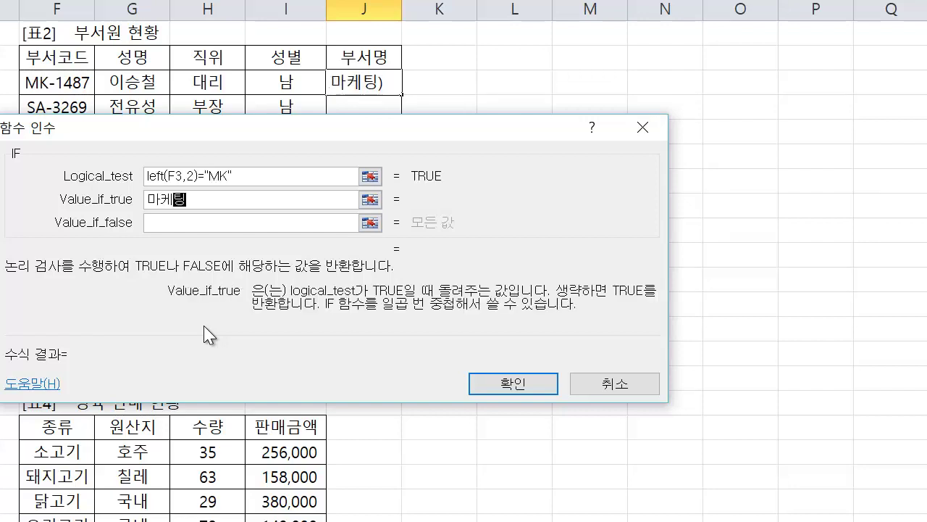
key("BackSpace")
key("BackSpace")
type("ㅇ부")
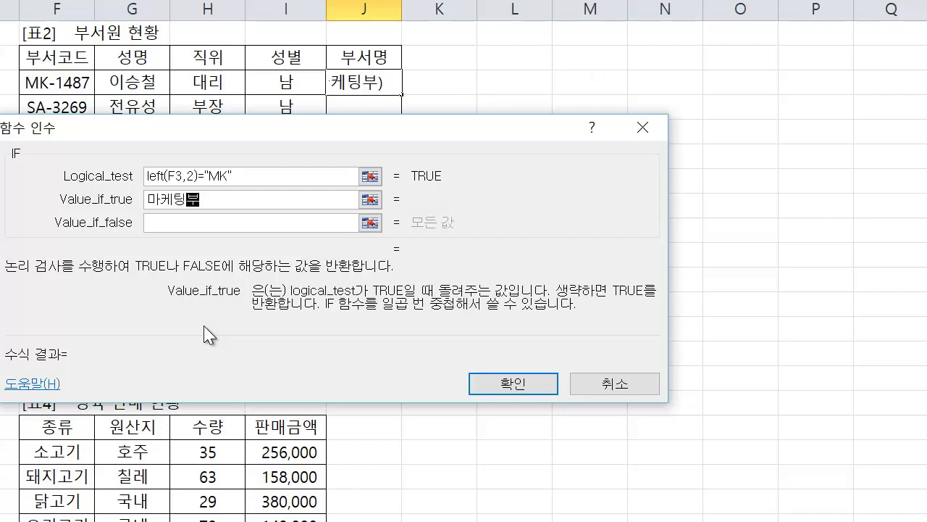
left_click(184, 224)
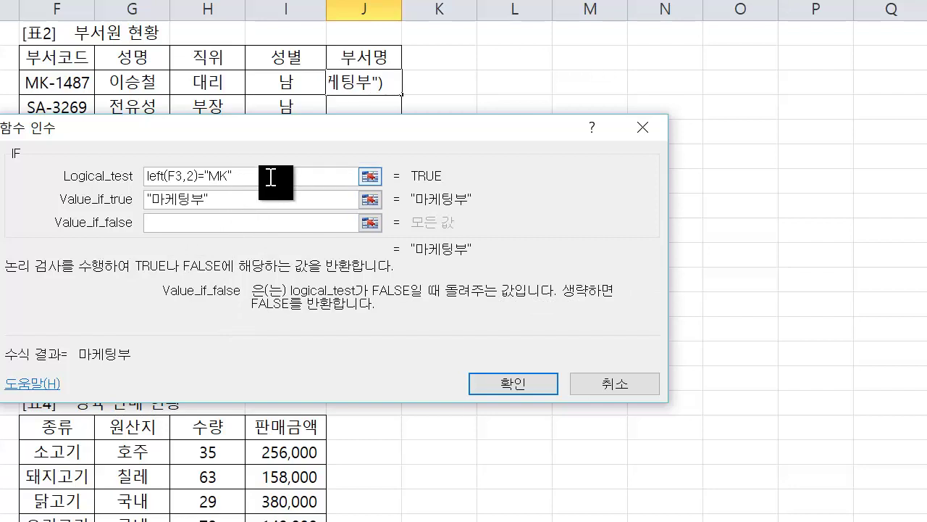
Nest a second IF in Value_if_false, reusing the first logical test with the code changed to give left(F3,2)="SA".
left_click_drag(315, 179, 83, 210)
left_click(156, 223)
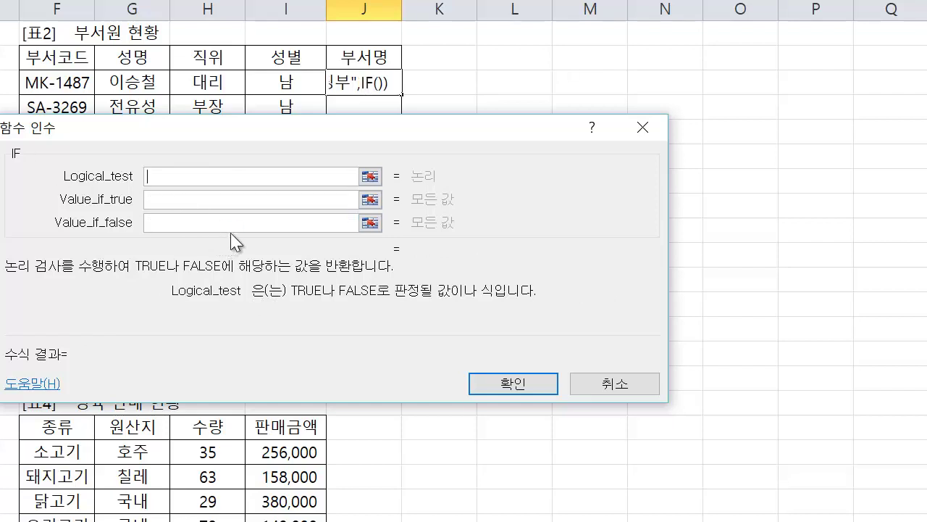
key("ctrl+v")
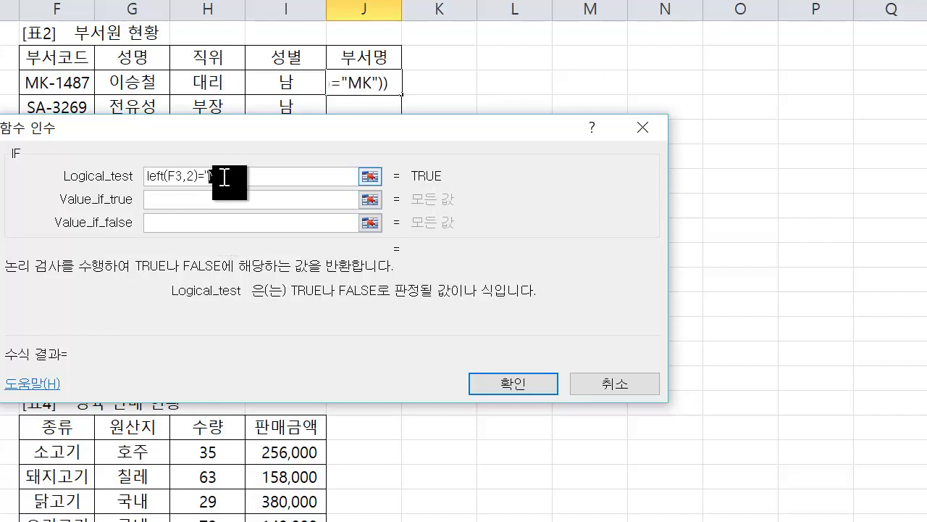
double_click(225, 176)
type("ㄴ")
key("BackSpace")
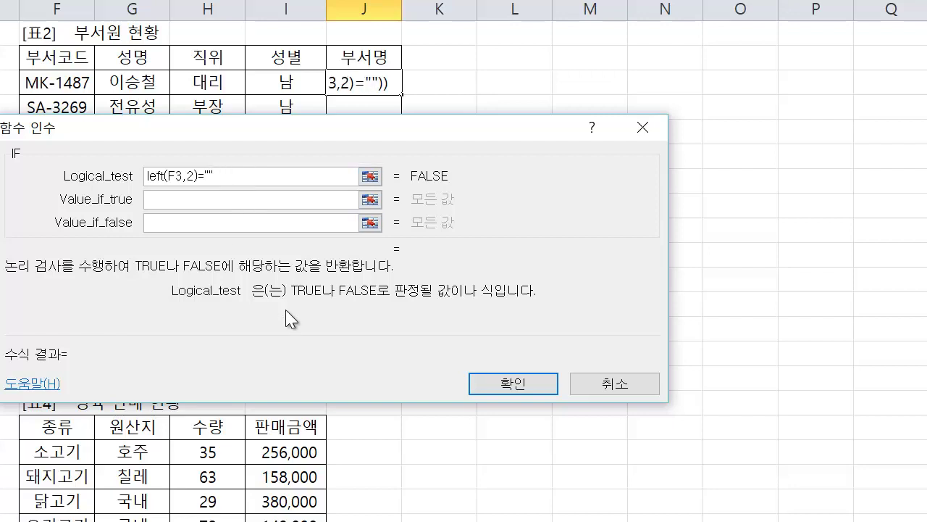
type("SA")
key("Tab")
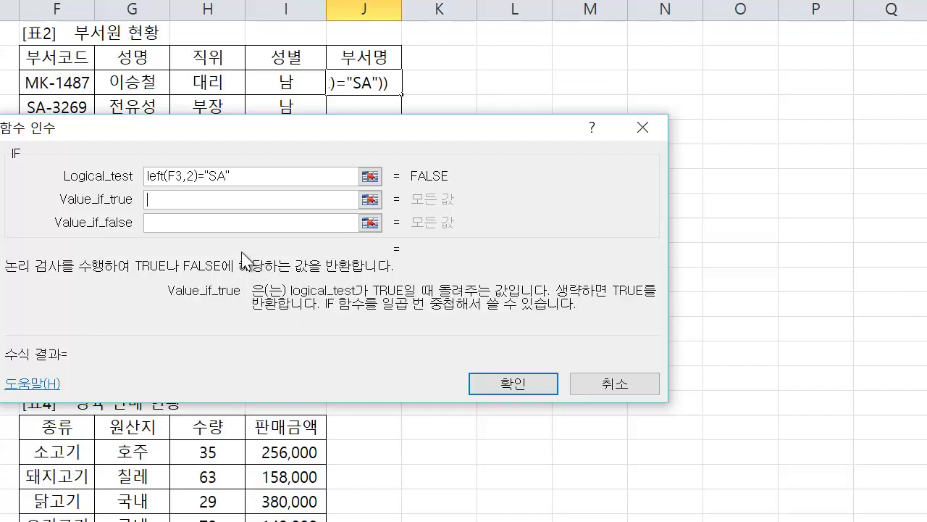
Set the nested IF's Value_if_true to "영업부" and Value_if_false to "관리부", and return to the outer IF's arguments.
type("d")
key("BackSpace")
type("영ㅇ업부")
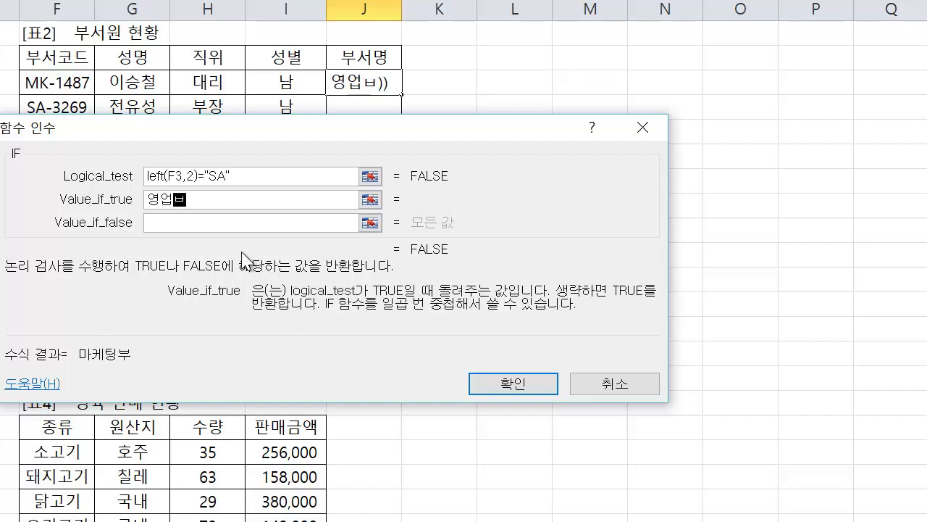
key("Tab")
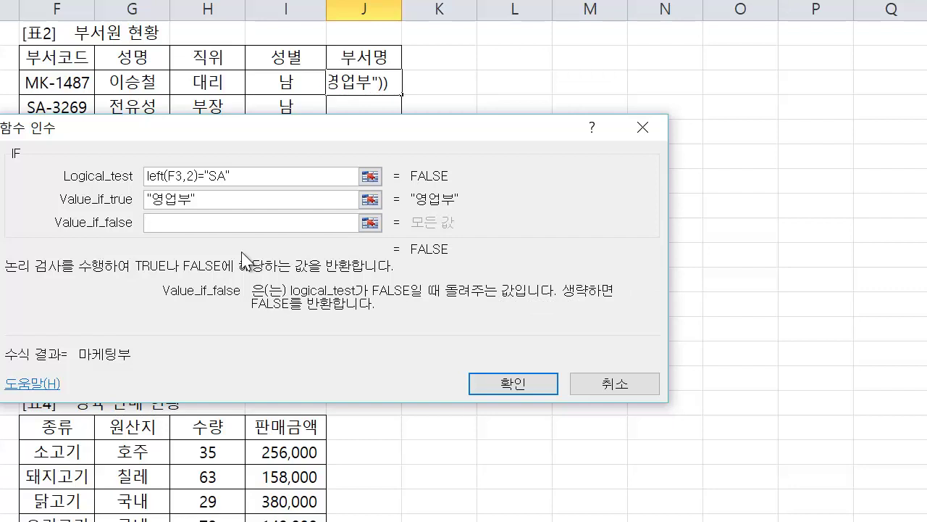
type("관리부")
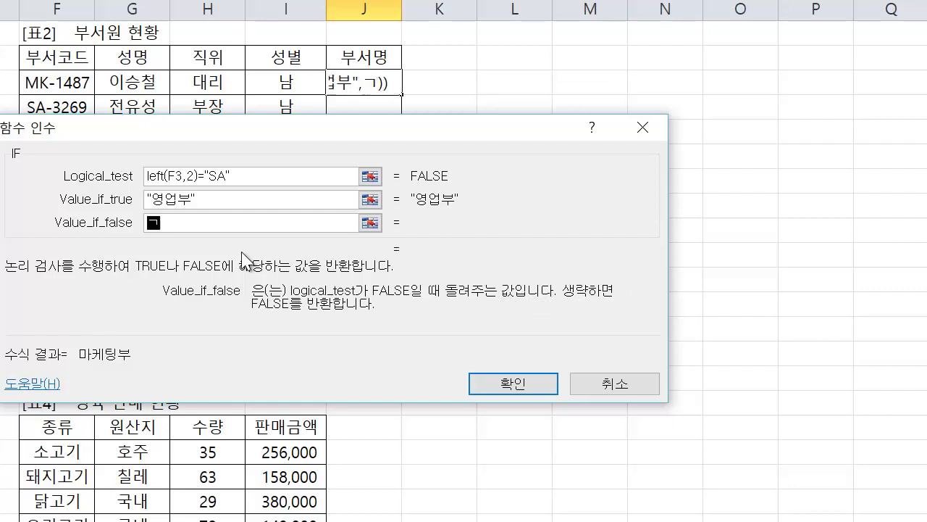
key("Tab")
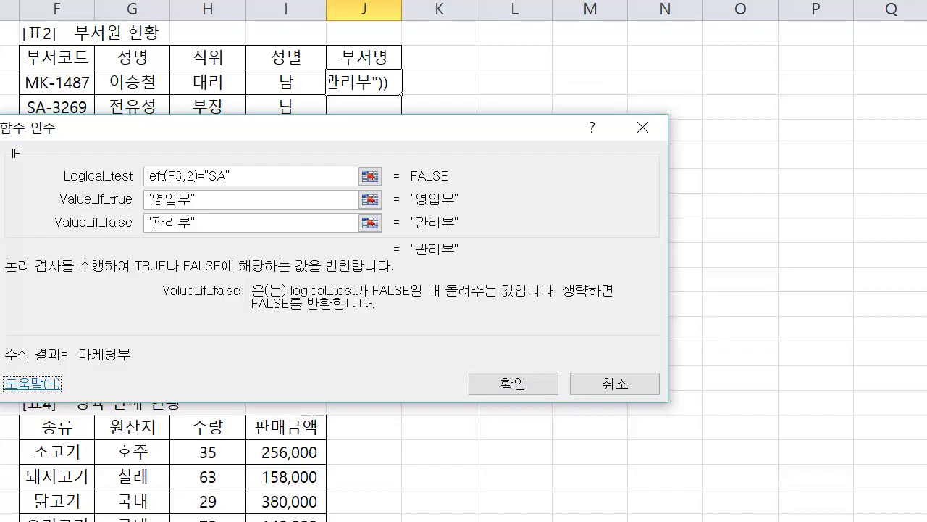
left_click(48, 27)
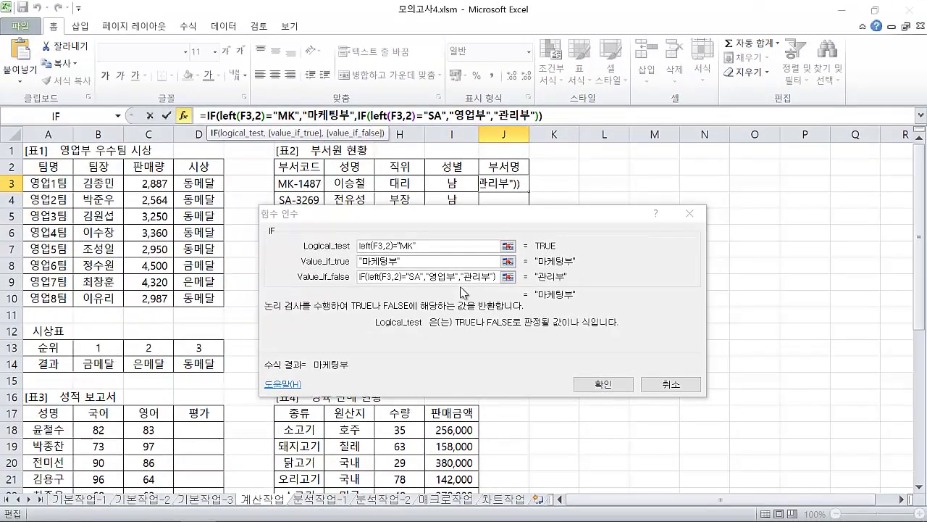
left_click(457, 250)
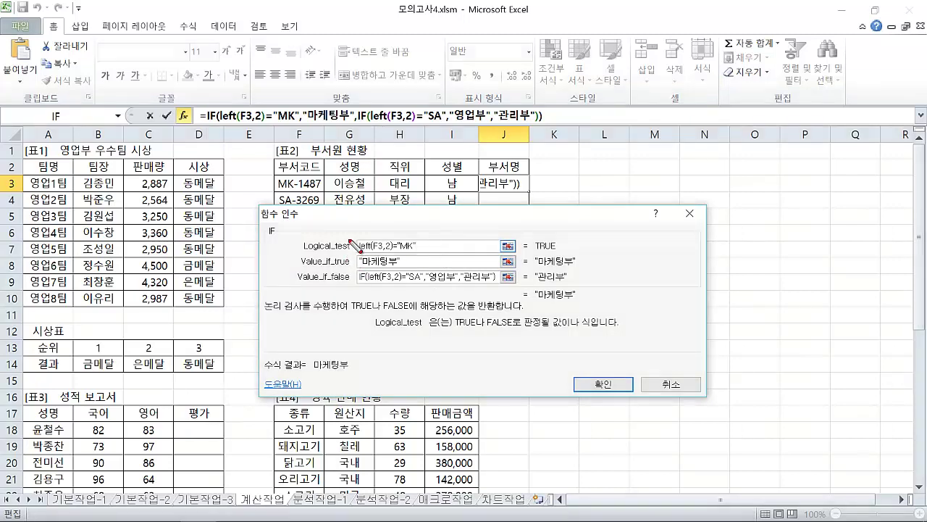
left_click_drag(347, 236, 420, 254)
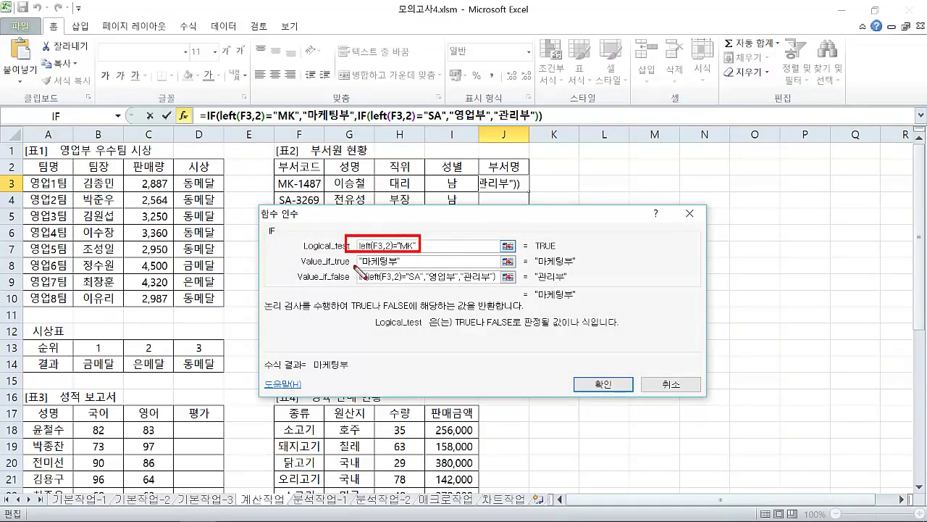
mouse_move(355, 267)
left_mouse_down()
mouse_move(449, 293)
mouse_move(443, 284)
left_mouse_up()
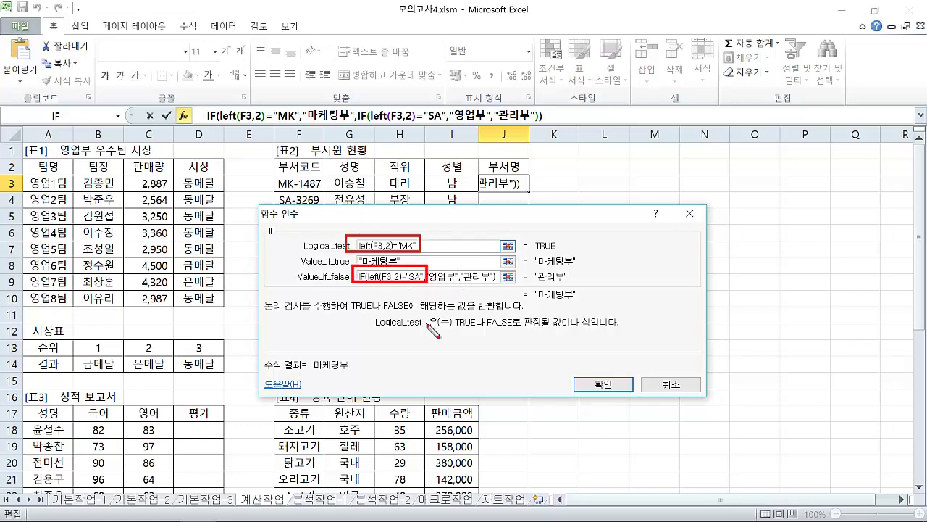
key("Escape")
Confirm the nested IF formula in J3 and fill it through J10 in the 부서명 column of [표2].
left_click(604, 383)
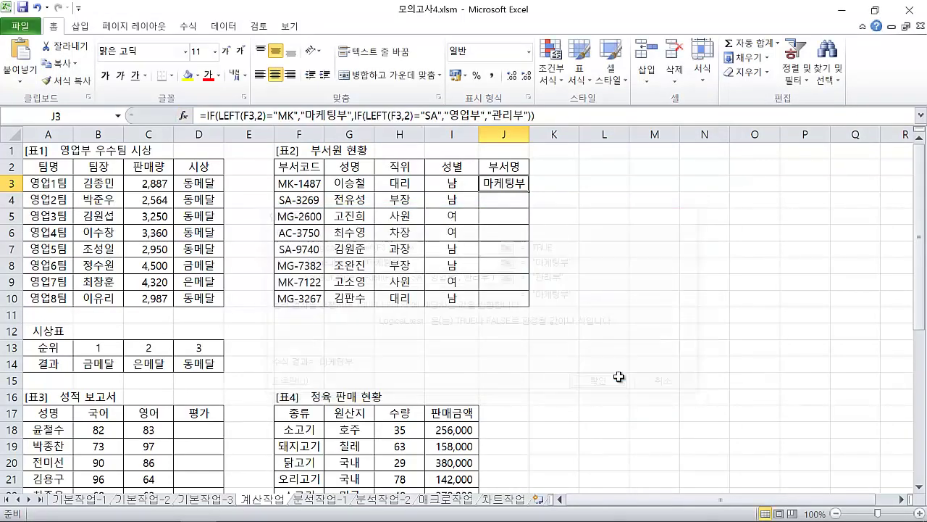
left_click(512, 297, "shift")
left_click(566, 117)
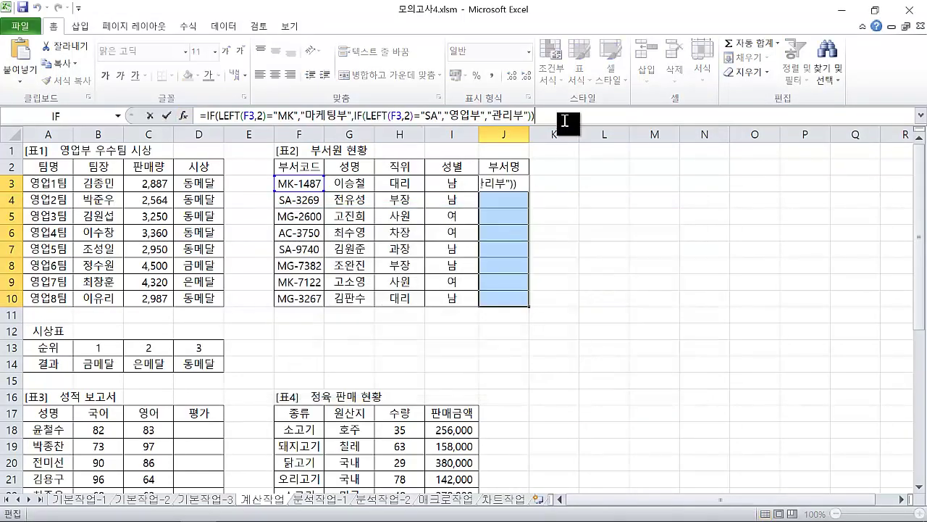
key("ctrl+Return")
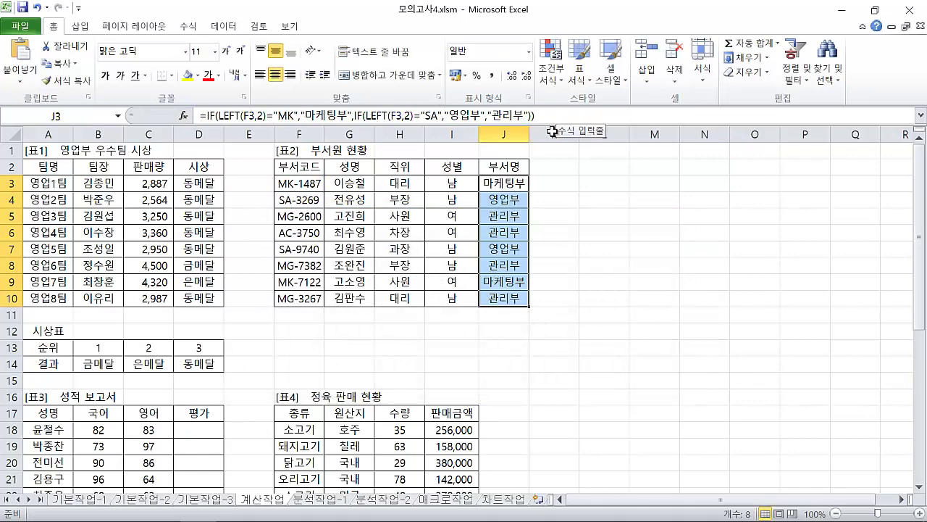
Examine the 국어 and 영어 scores in [표3], comparing the first student's cells with the full columns.
left_click(249, 297)
scroll(251, 296, "down", 3)
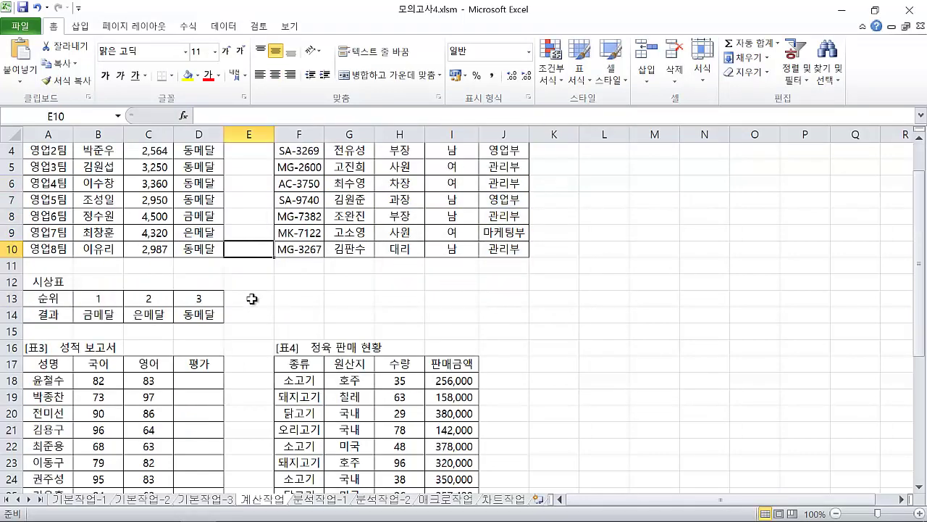
left_click(211, 284)
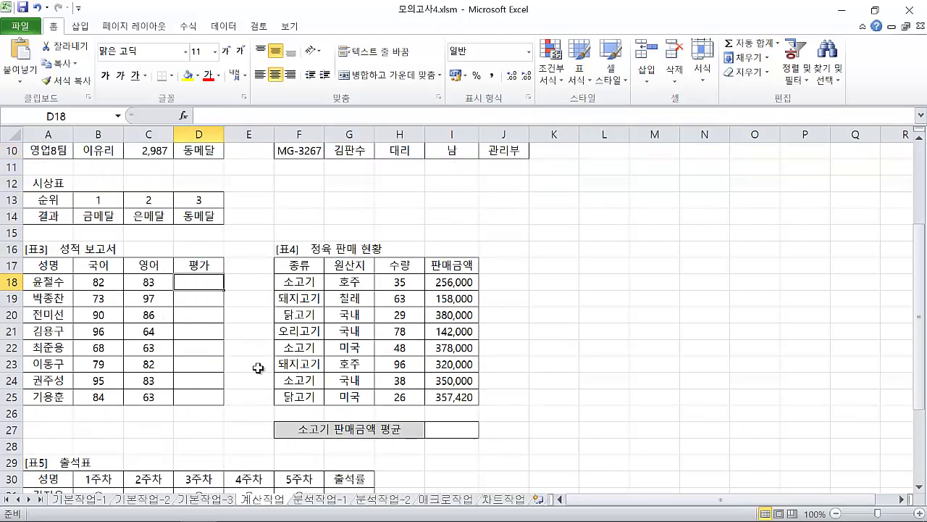
left_click(108, 285)
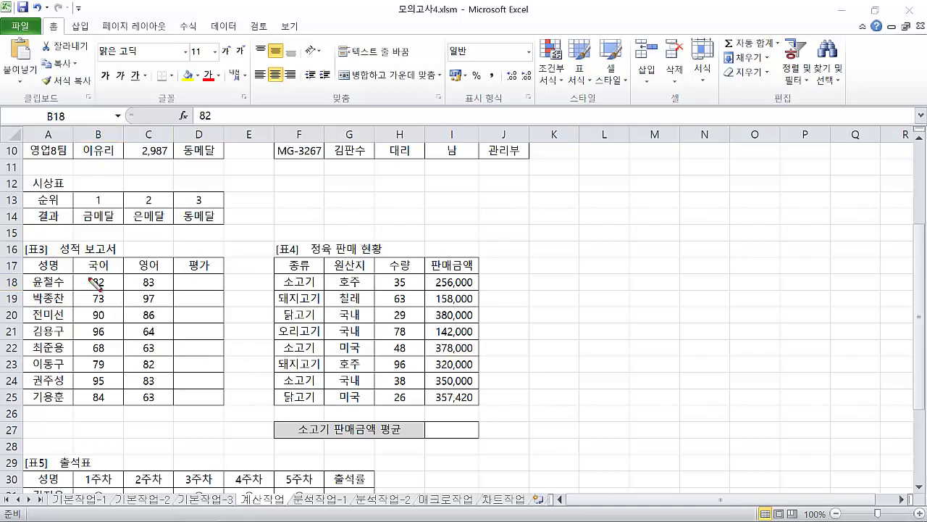
left_click_drag(85, 272, 126, 291)
left_click_drag(94, 359, 110, 406)
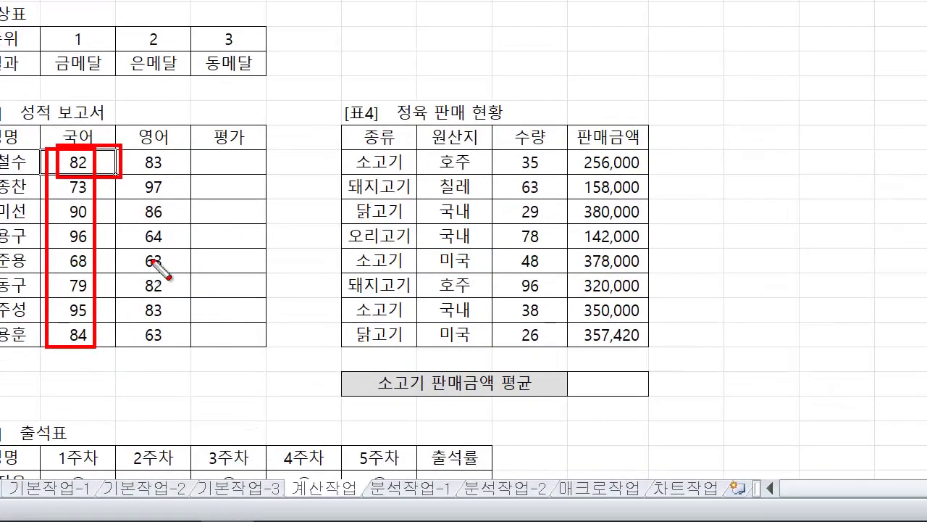
left_click_drag(134, 146, 175, 174)
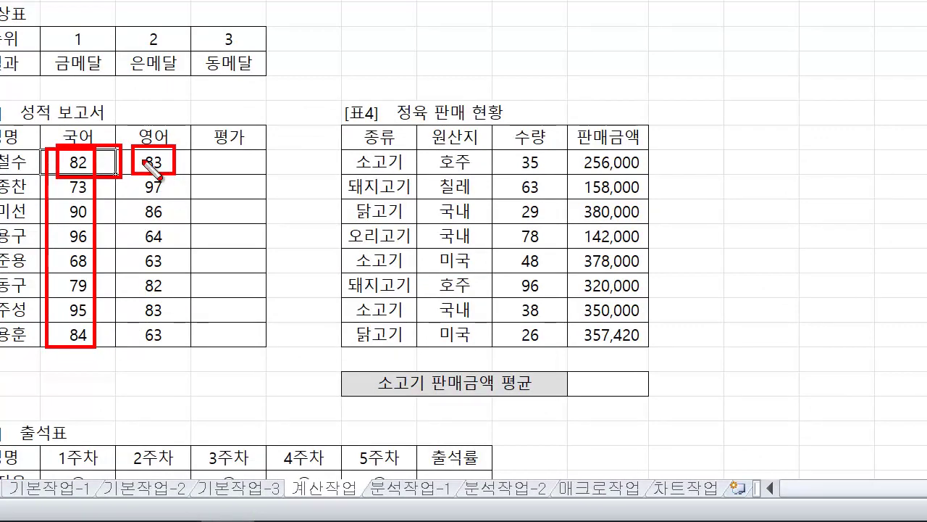
mouse_move(129, 139)
left_mouse_down()
mouse_move(128, 351)
mouse_move(174, 337)
mouse_move(174, 347)
left_mouse_up()
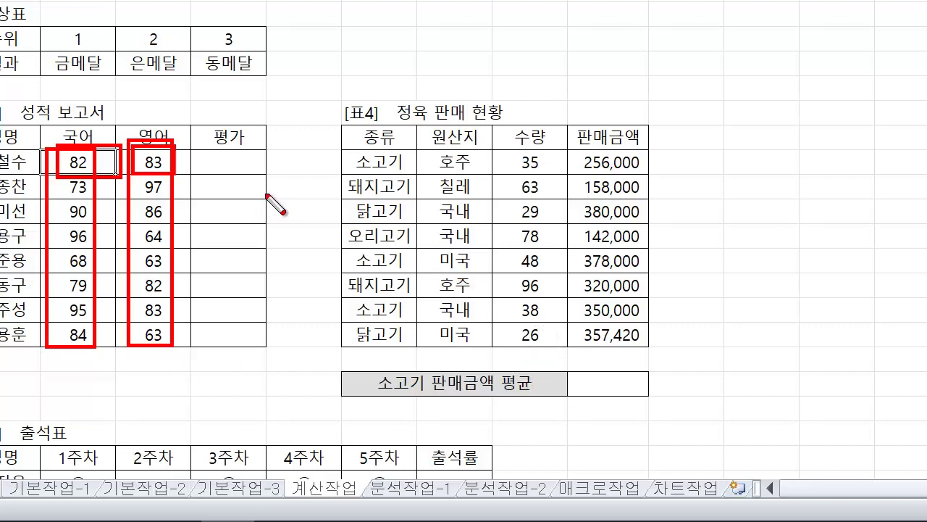
key("Escape")
Insert the logical function IF in D18, the first 평가 cell of [표3].
left_click(224, 177)
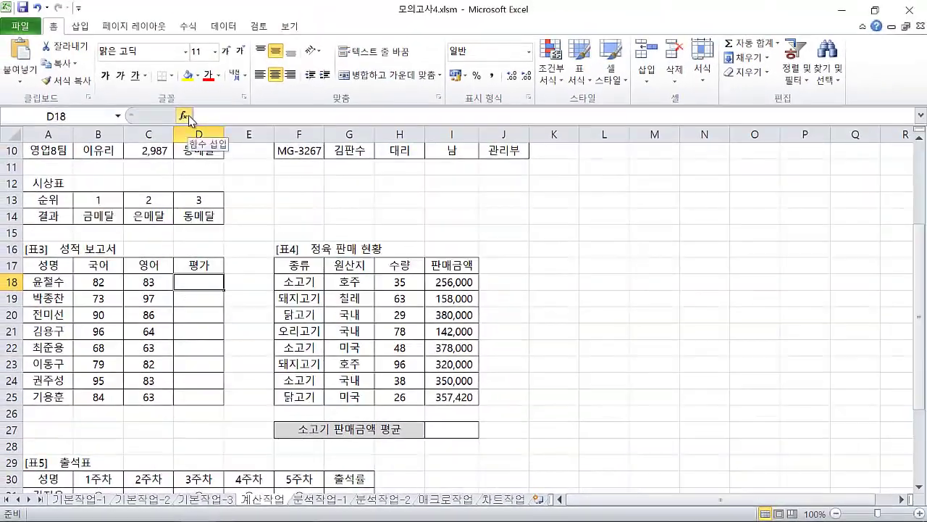
left_click(184, 116)
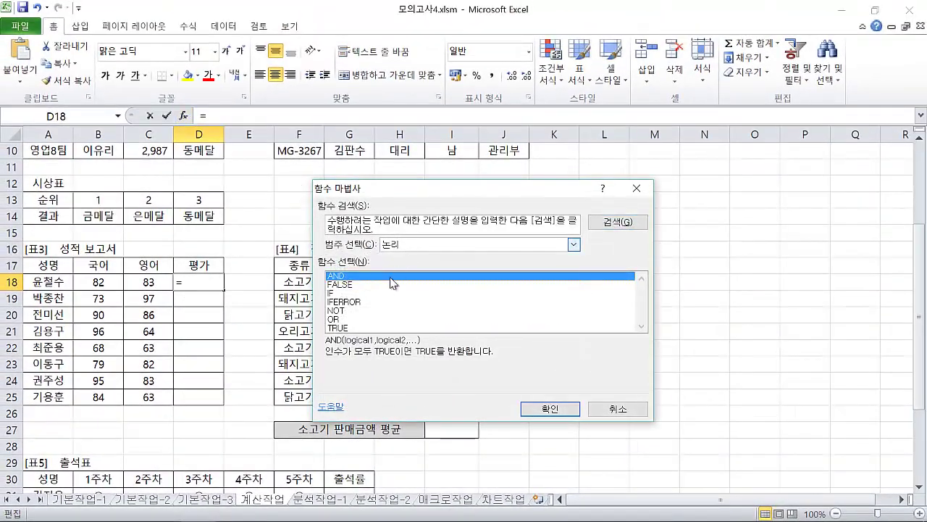
left_click(343, 294)
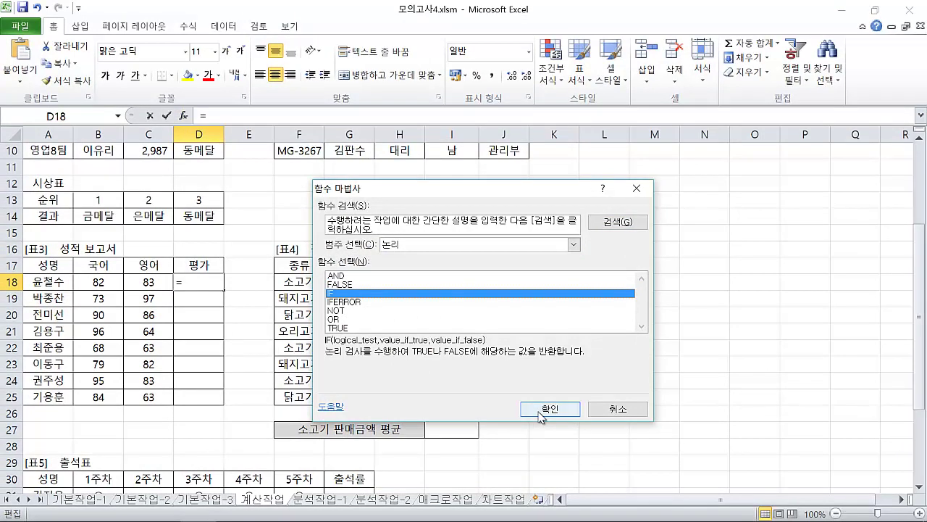
left_click(532, 409)
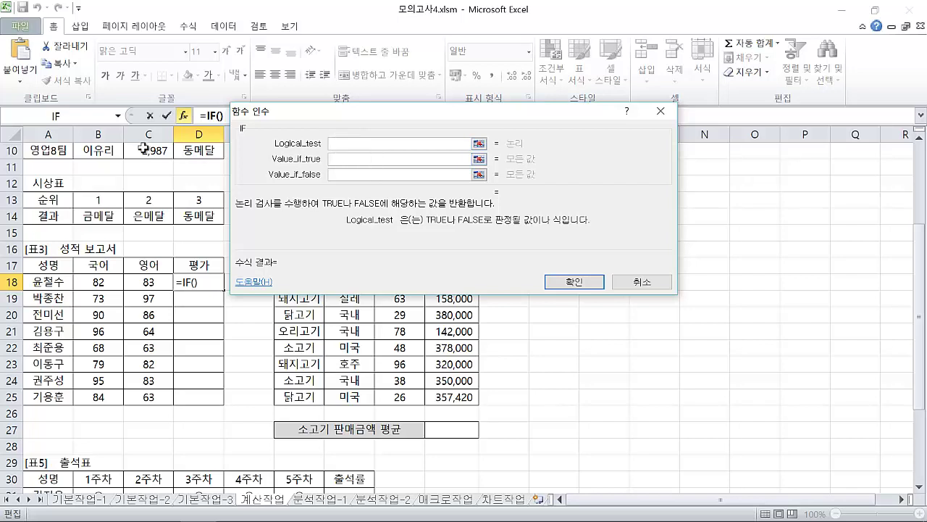
Nest an AND function in IF's Logical_test and begin its Logical1 condition with B18>=.
left_click(119, 117)
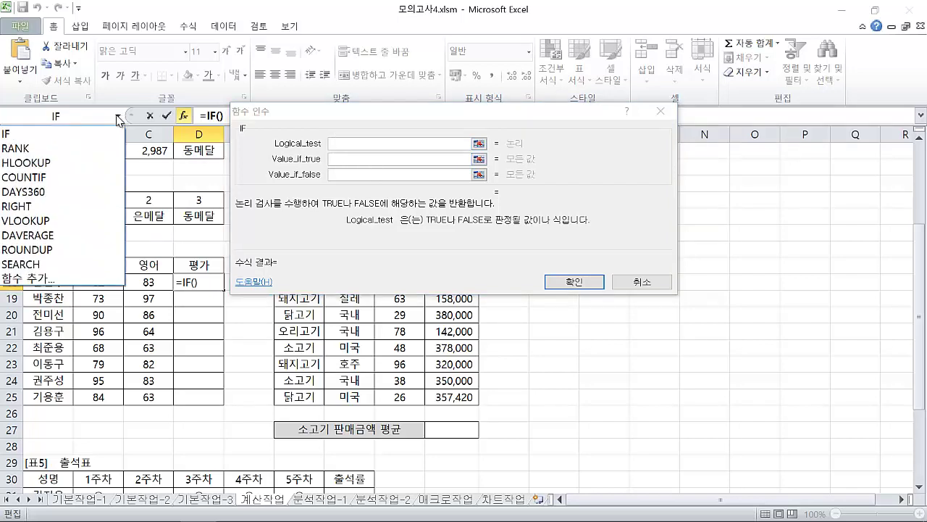
left_click(32, 278)
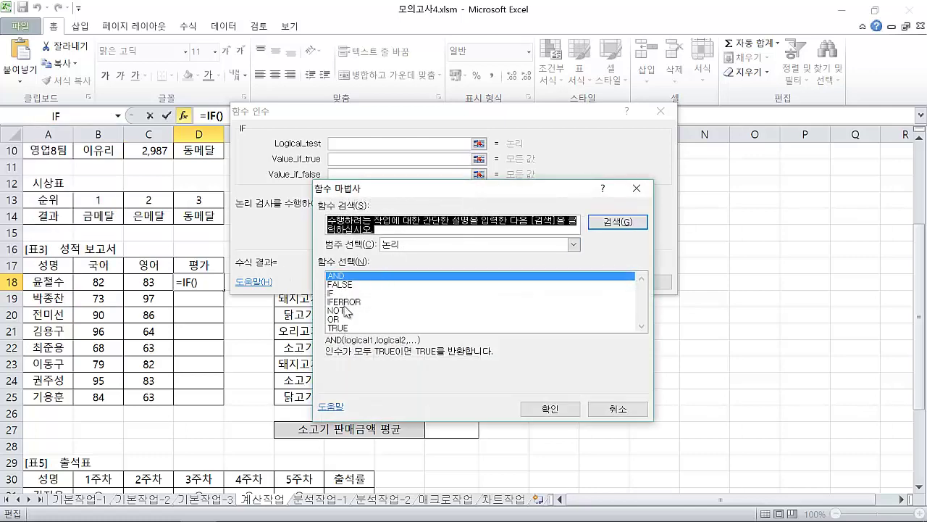
left_click(551, 408)
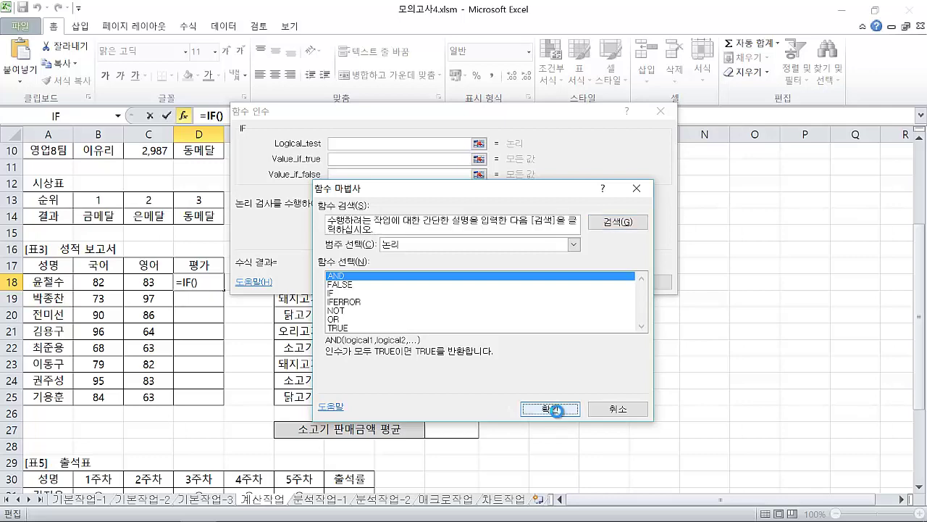
left_click(100, 281)
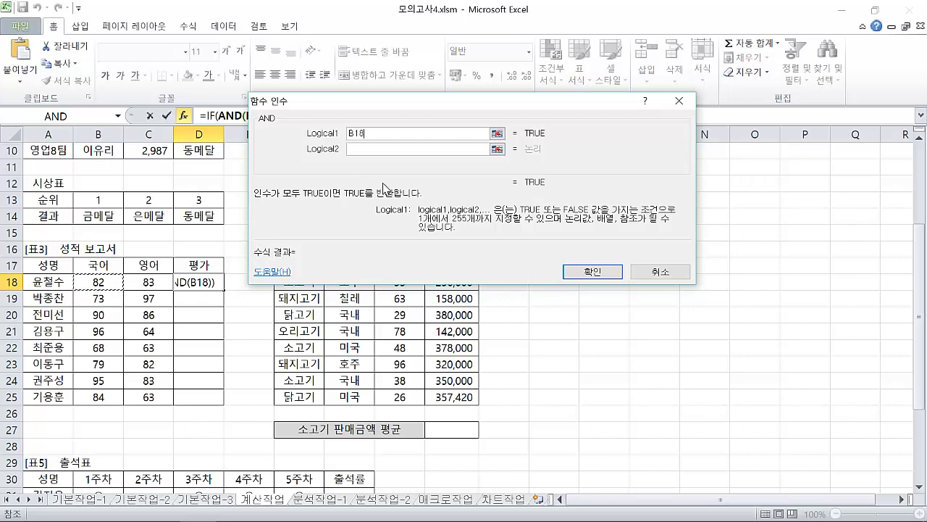
type(">=")
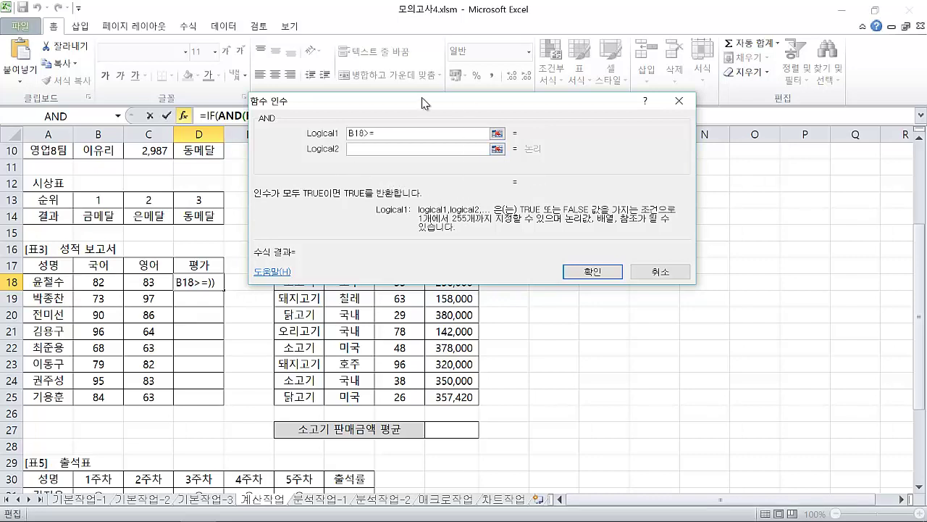
Nest the AVERAGE function after B18>= in AND's Logical1, picking it from the 모두 function category.
left_click(119, 117)
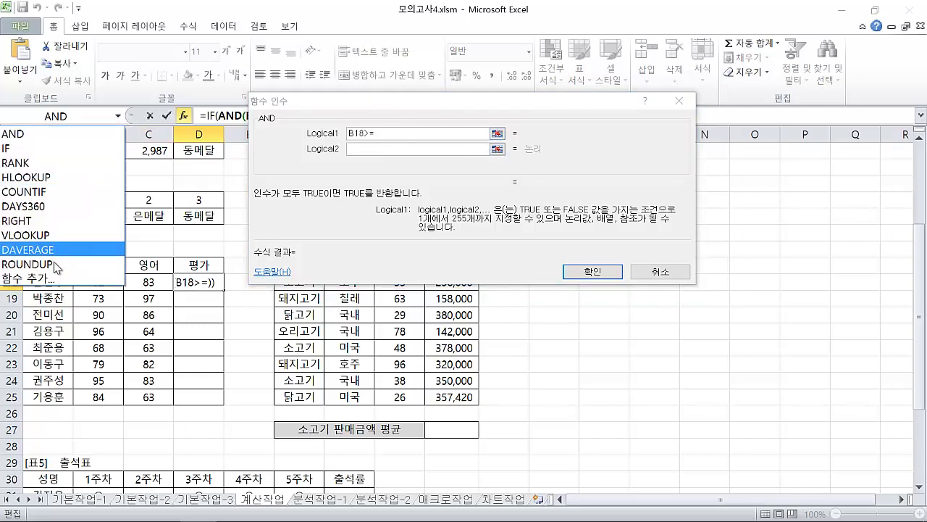
left_click(51, 280)
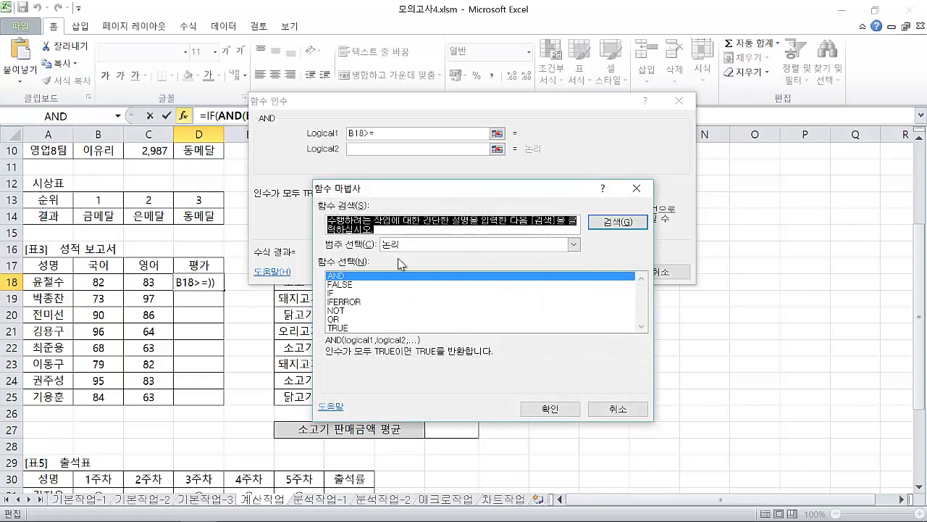
left_click(403, 245)
left_click(399, 271)
left_click(351, 292)
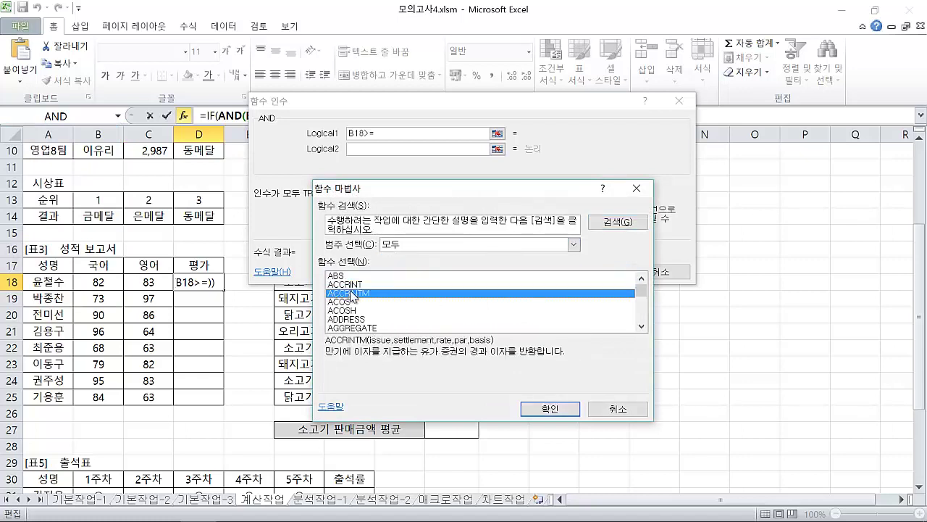
scroll(377, 318, "down", 1)
scroll(366, 311, "up", 1)
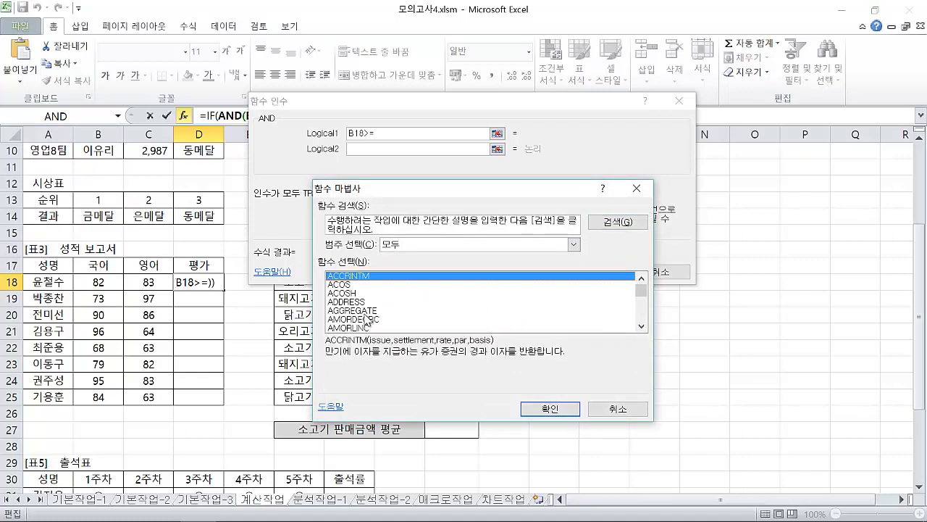
left_click(340, 284)
scroll(388, 310, "down", 2)
scroll(386, 309, "down", 1)
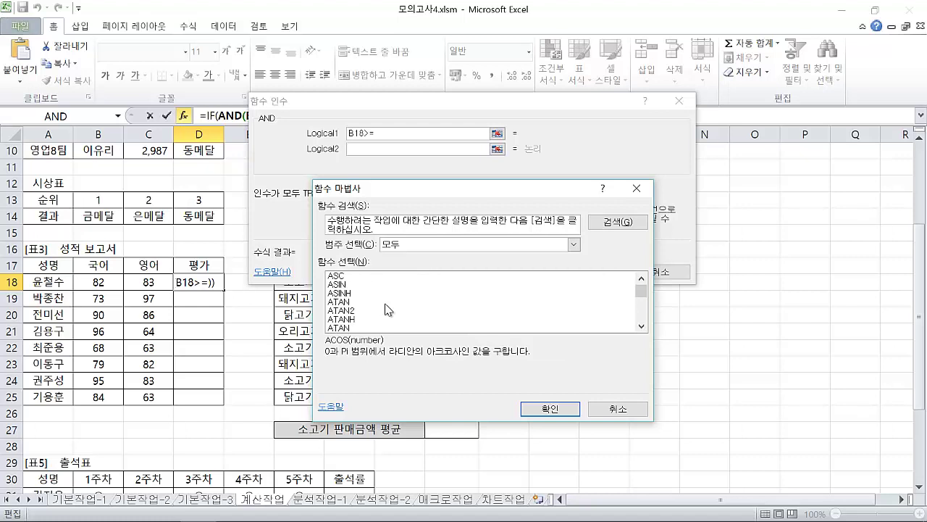
left_click(352, 284)
left_click(353, 293)
scroll(369, 308, "down", 2)
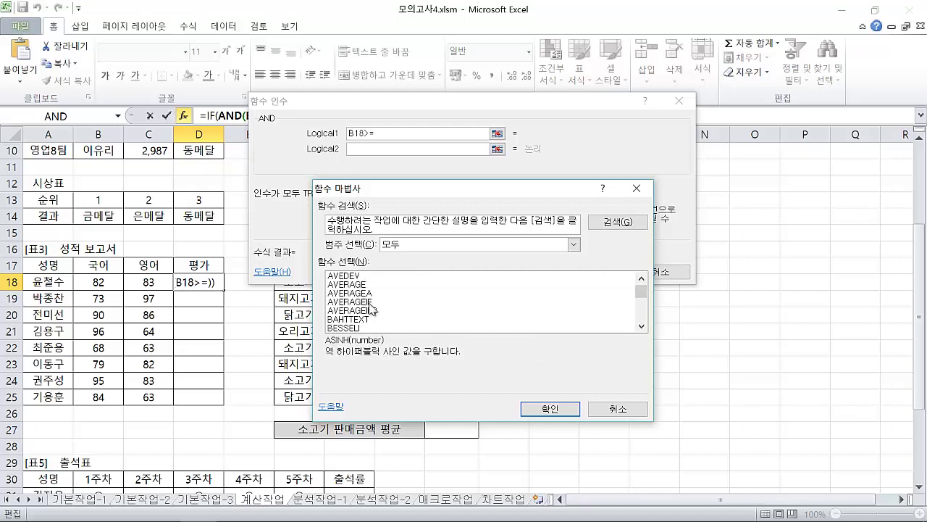
left_click(373, 286)
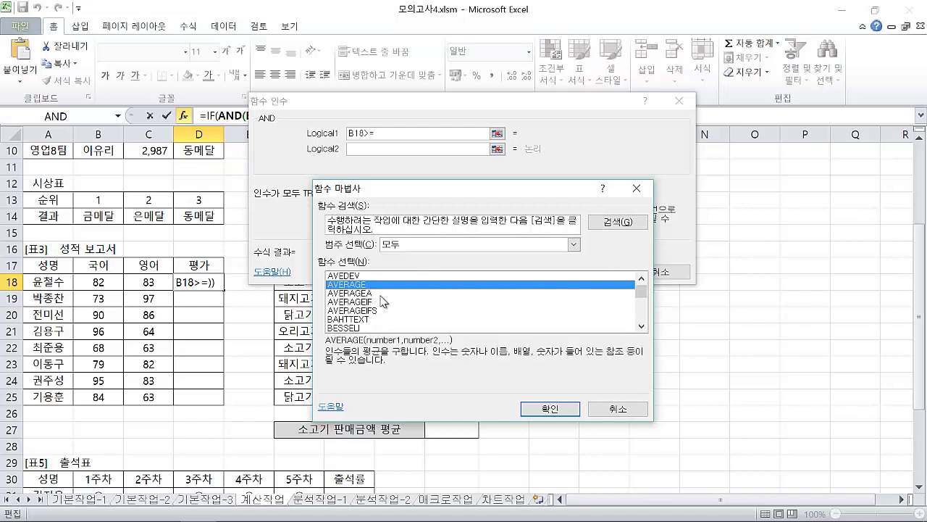
left_click(545, 410)
Set AVERAGE's Number1 to the absolute 국어 range $B$18:$B$25 and return to AND's arguments.
left_click_drag(107, 280, 106, 398)
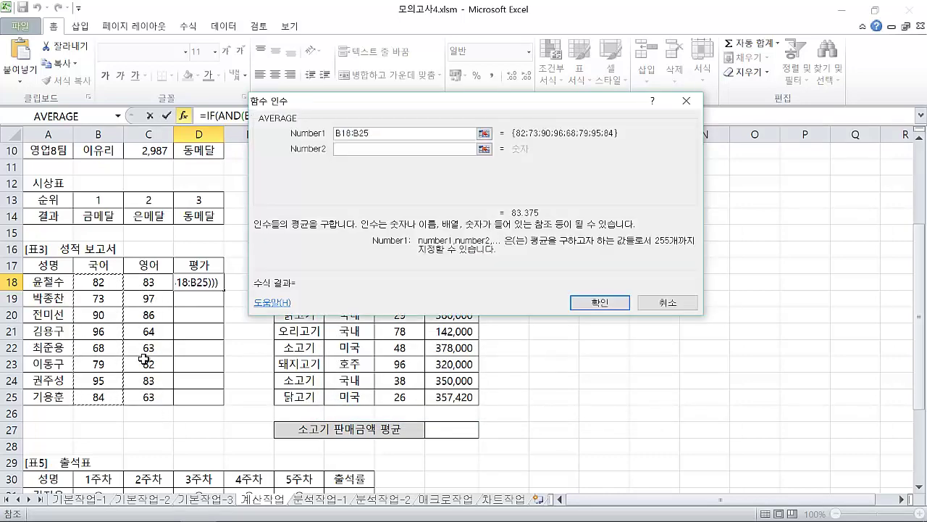
key("F4")
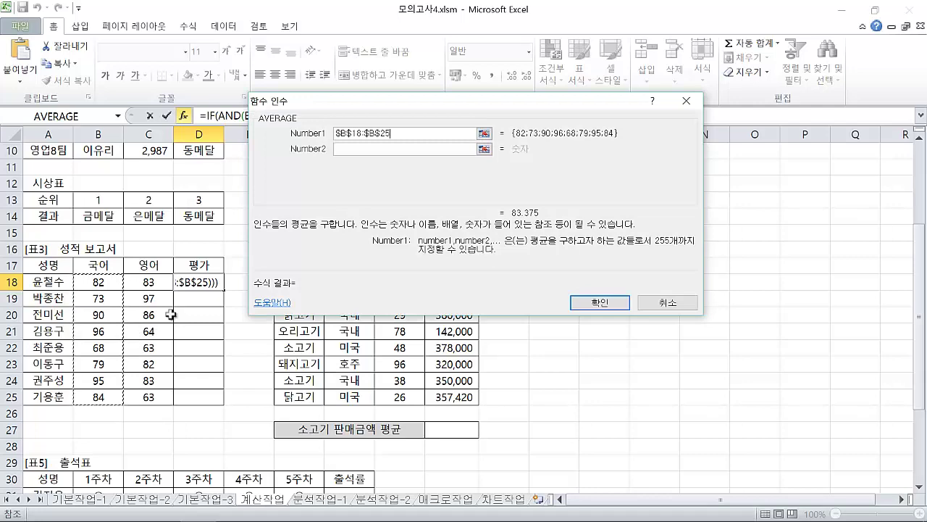
left_click_drag(346, 104, 462, 143)
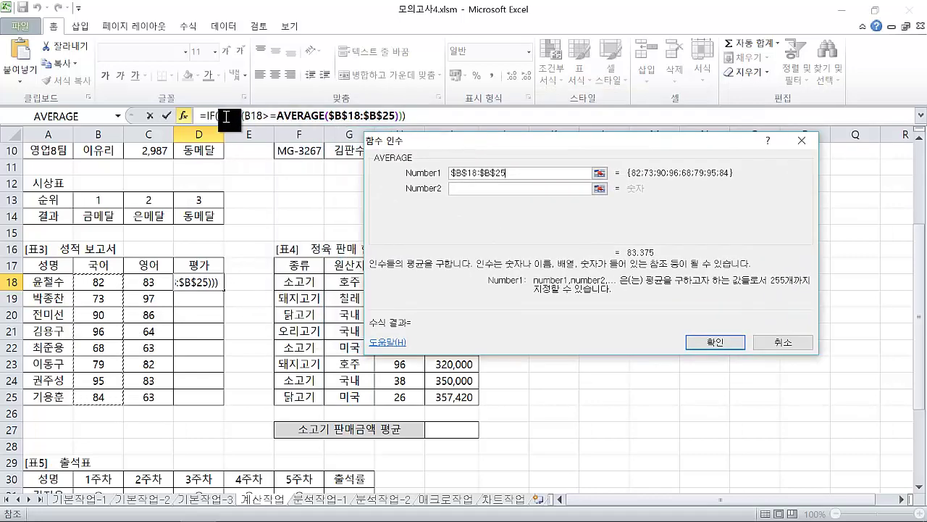
left_click(227, 116)
left_click(484, 174)
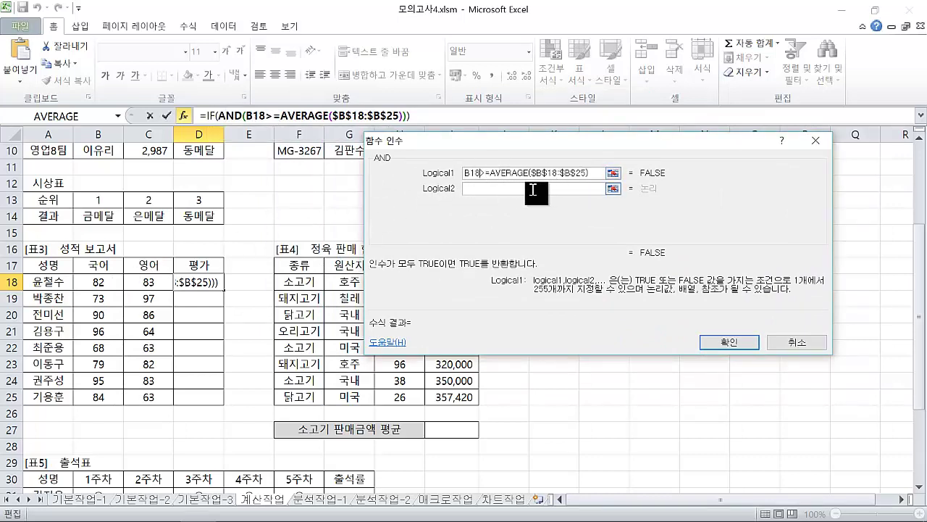
Set AND's Logical2 to C18>=average($C$18:$C$25), using the absolute 영어 range.
left_click(484, 190)
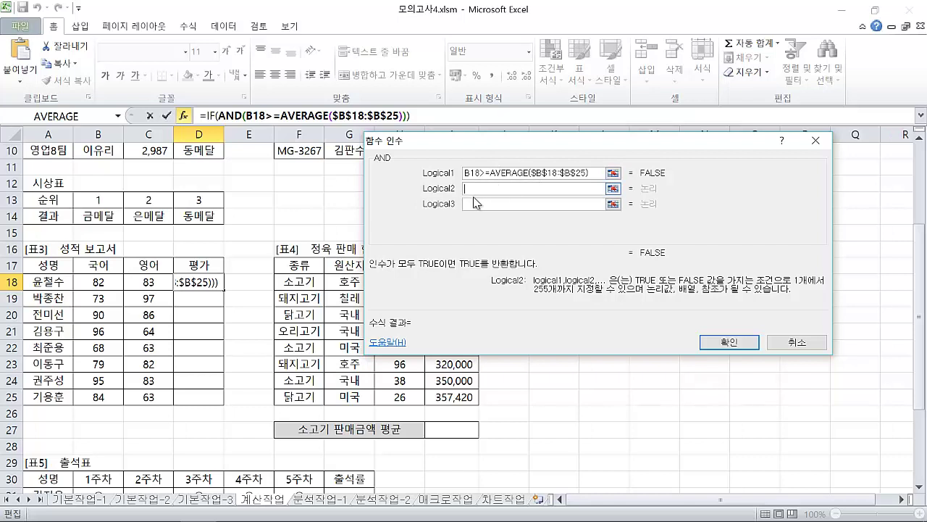
left_click(153, 281)
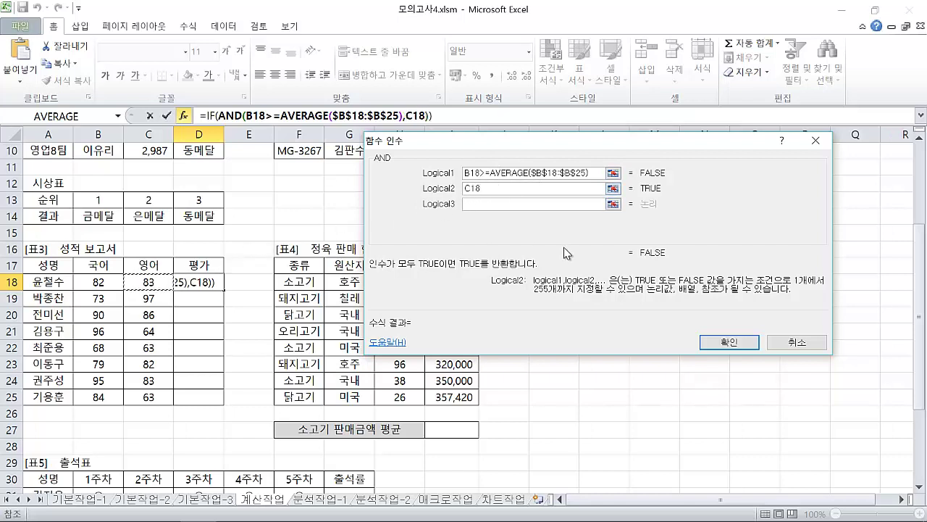
type(">=")
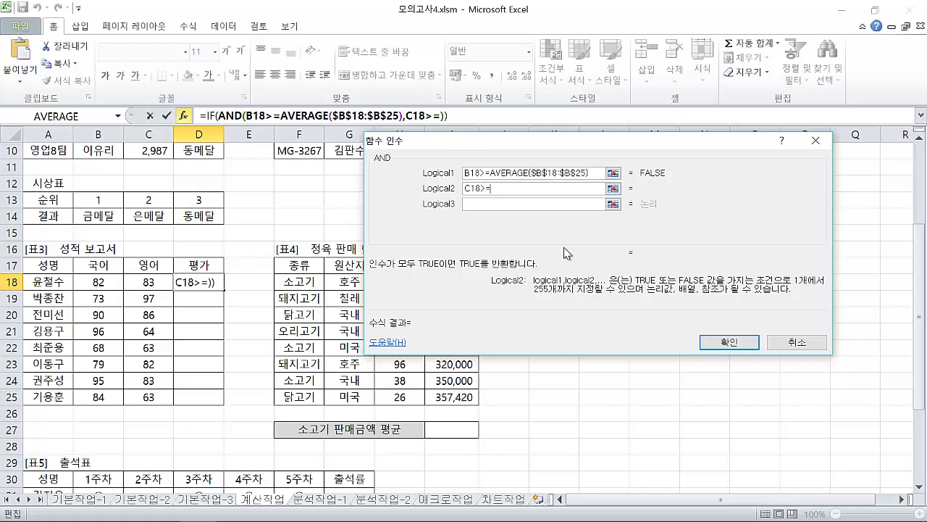
type("aver")
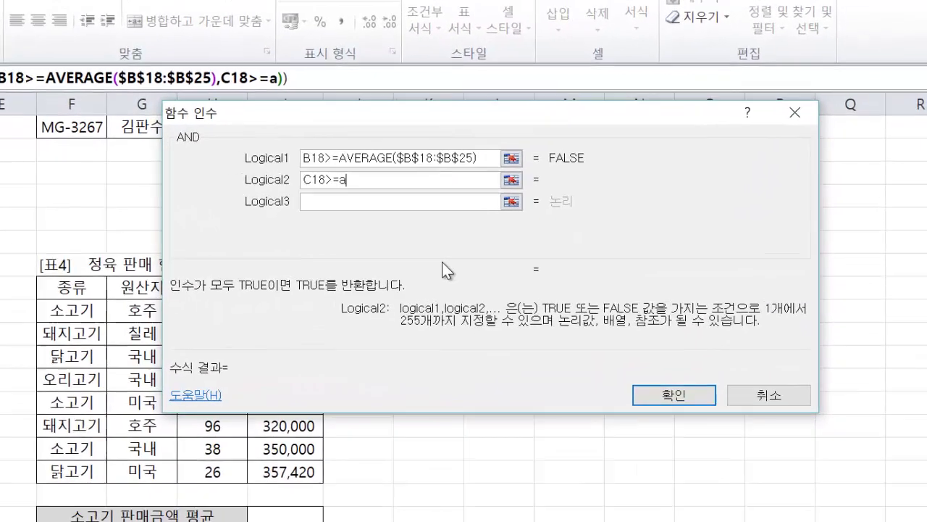
type("age")
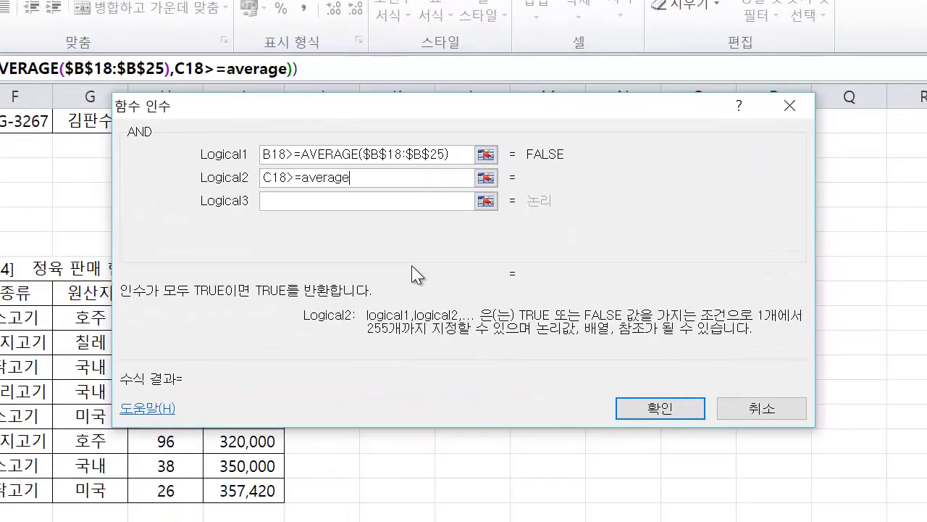
type("(")
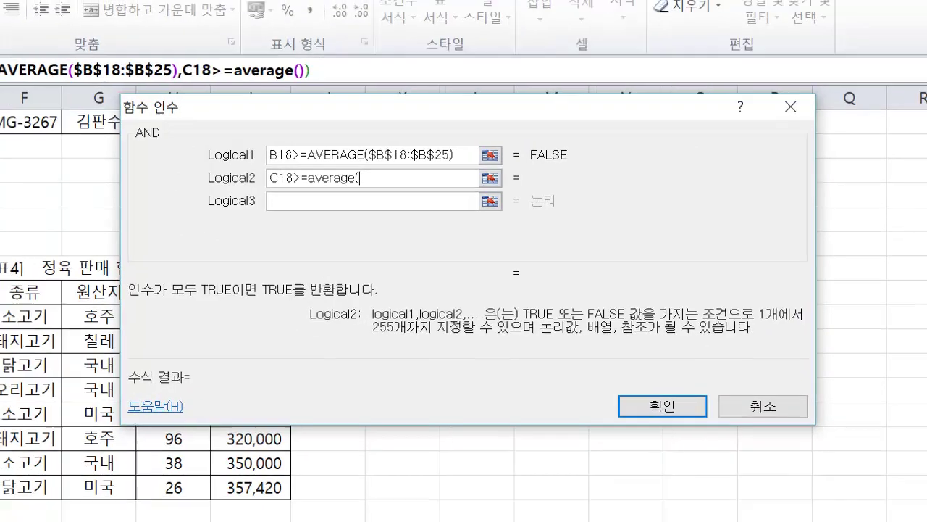
left_click(146, 285)
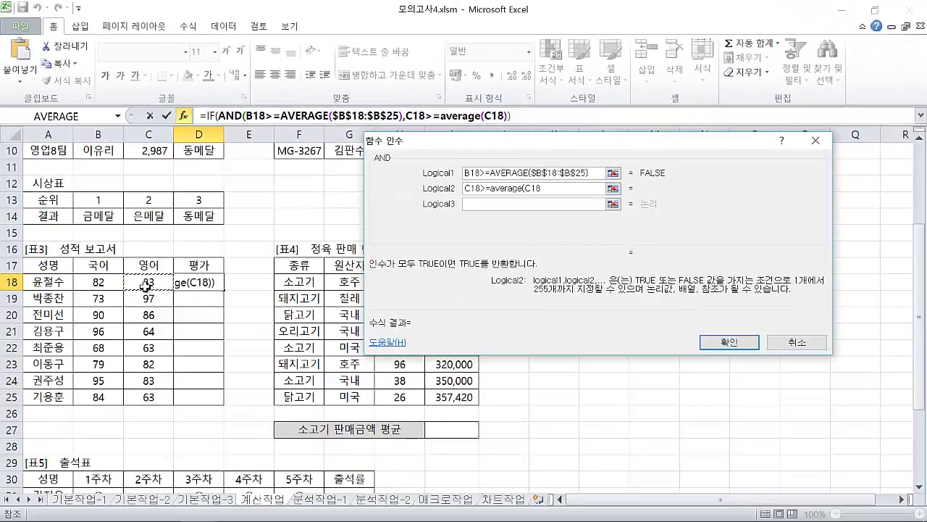
left_click_drag(145, 284, 153, 396)
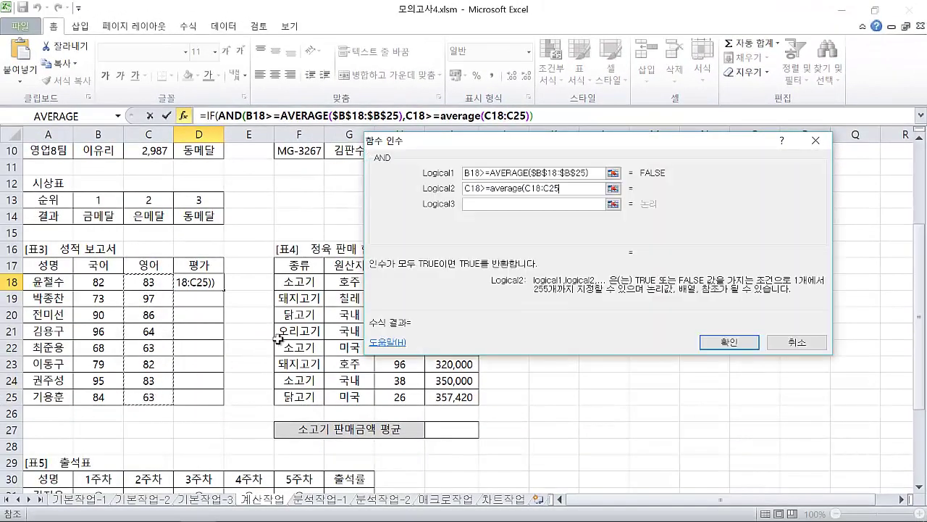
key("F4")
type(")")
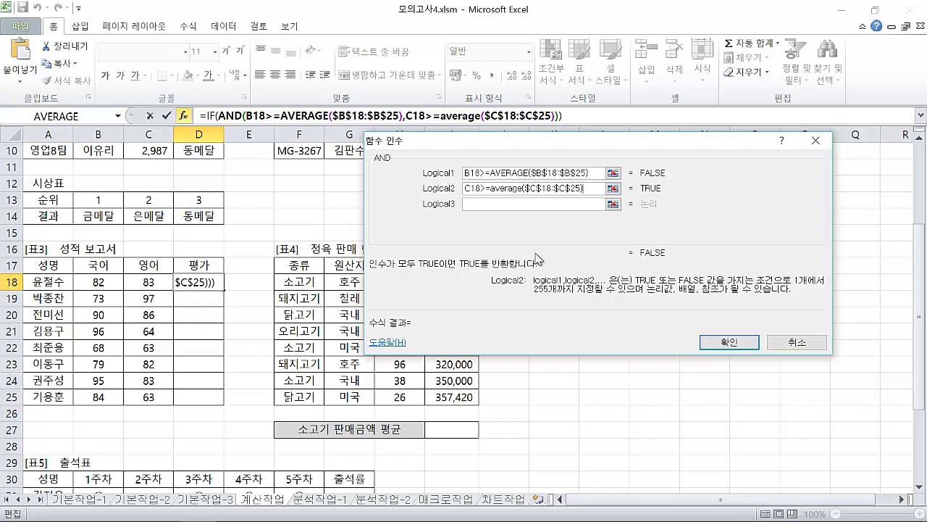
Complete the outer IF with "우수" for true and "미우수" for false, and fill the D18 formula down to D25.
left_click(214, 116)
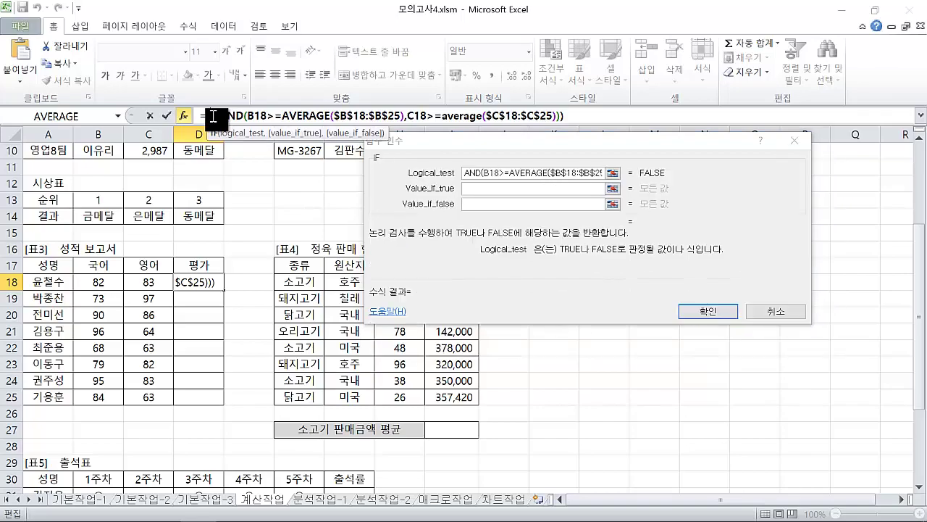
left_click(465, 173)
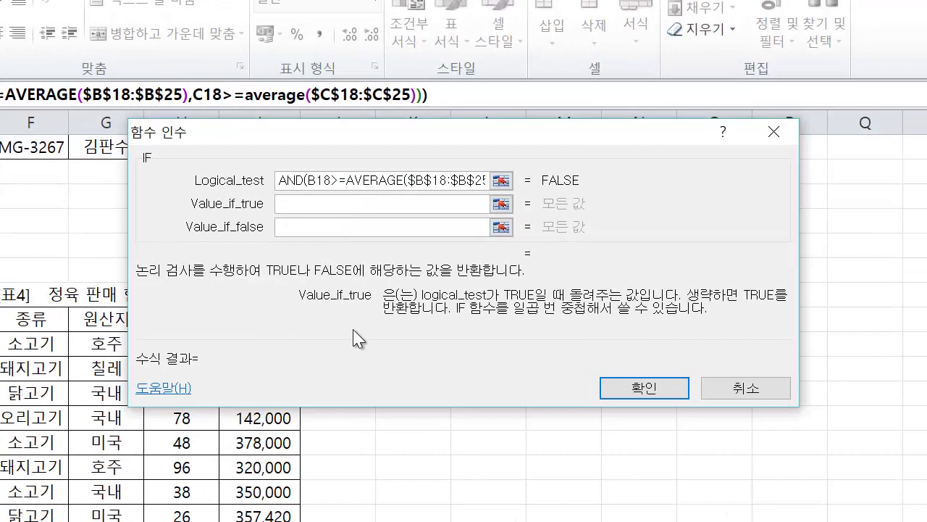
type("\"우수\"")
key("Tab")
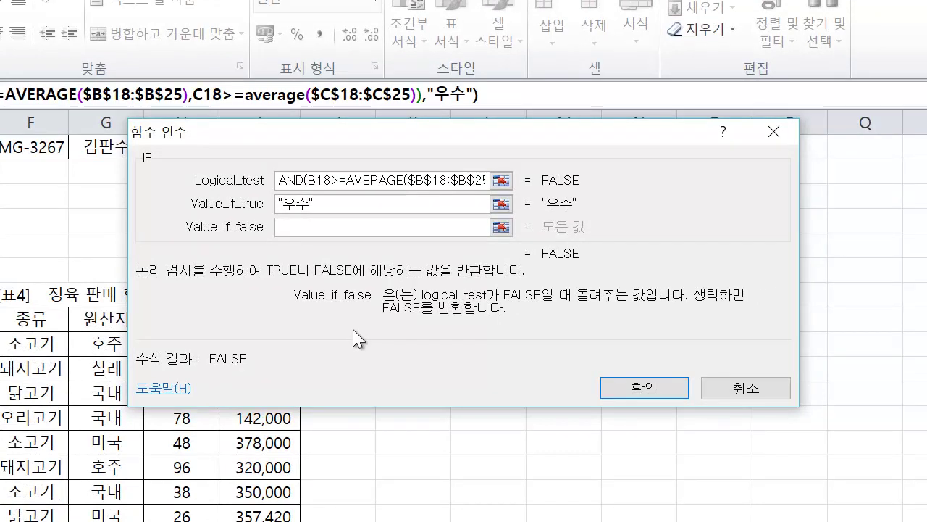
type("미우수")
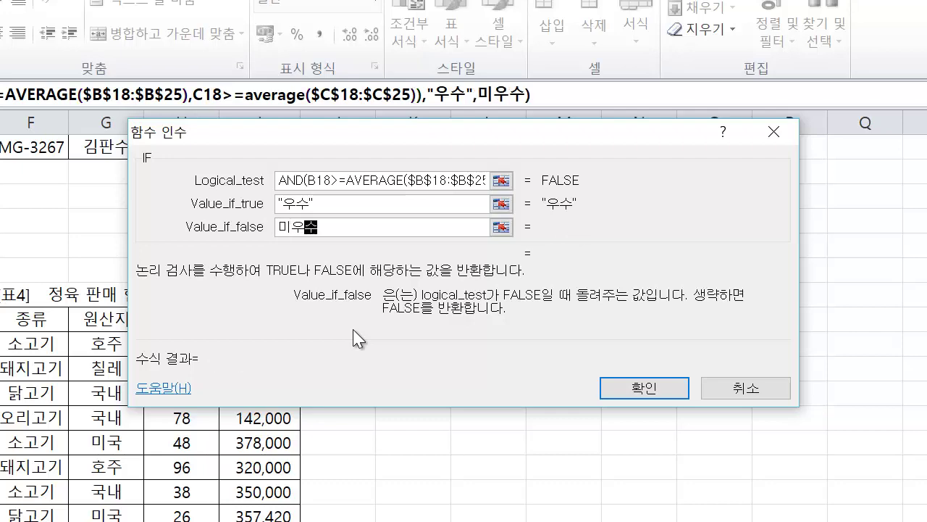
key("Tab")
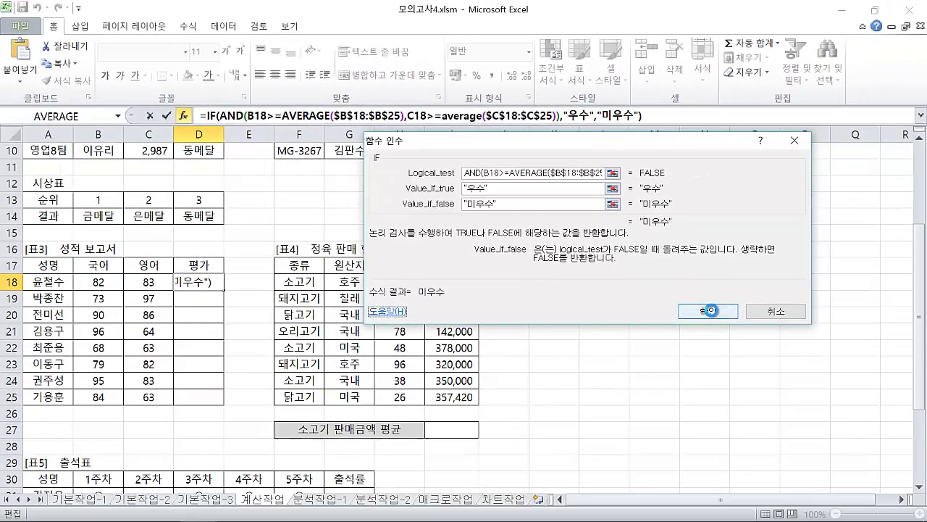
left_click(644, 387)
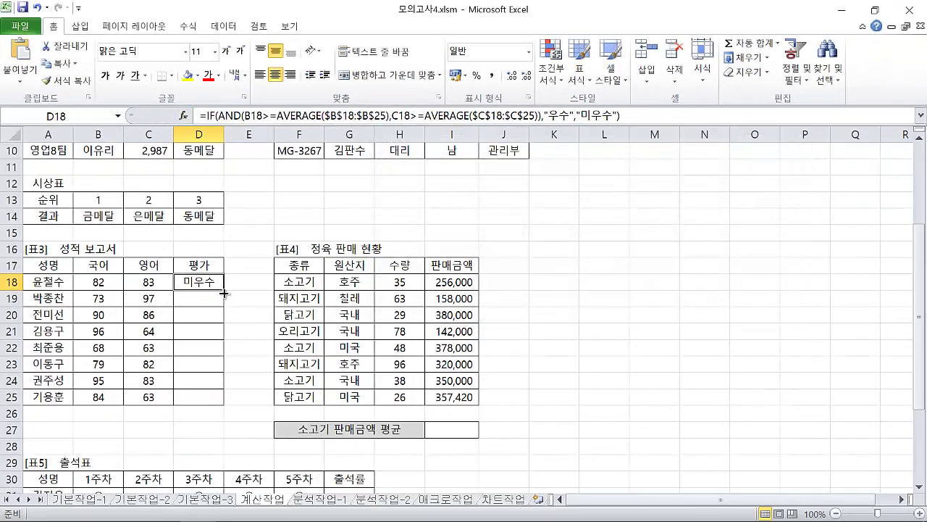
left_click_drag(224, 289, 200, 400)
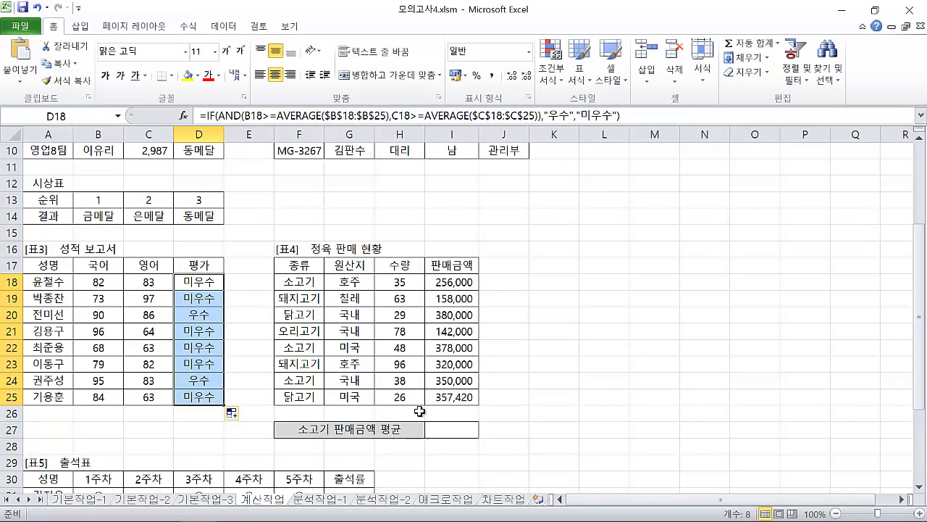
left_click(565, 410)
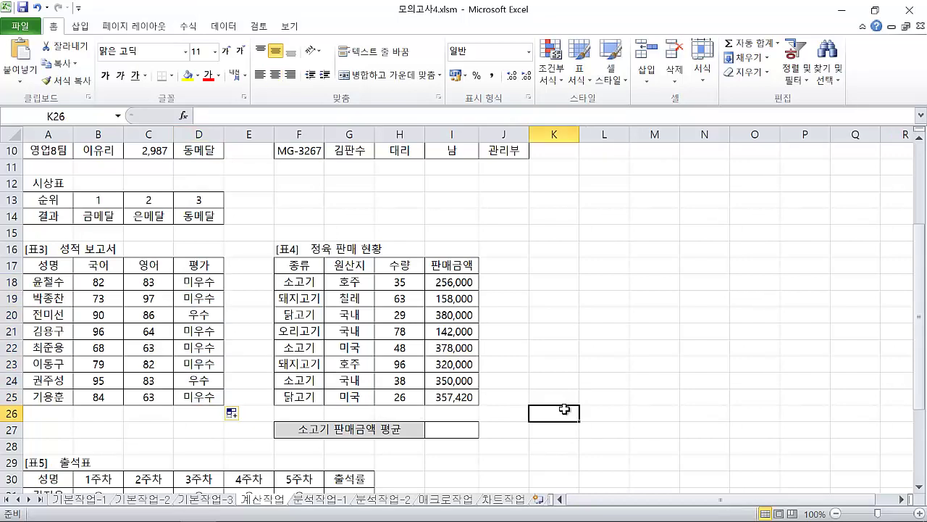
Insert the INT function in I27, the 소고기 판매금액 평균 cell of [표4].
left_click(450, 428)
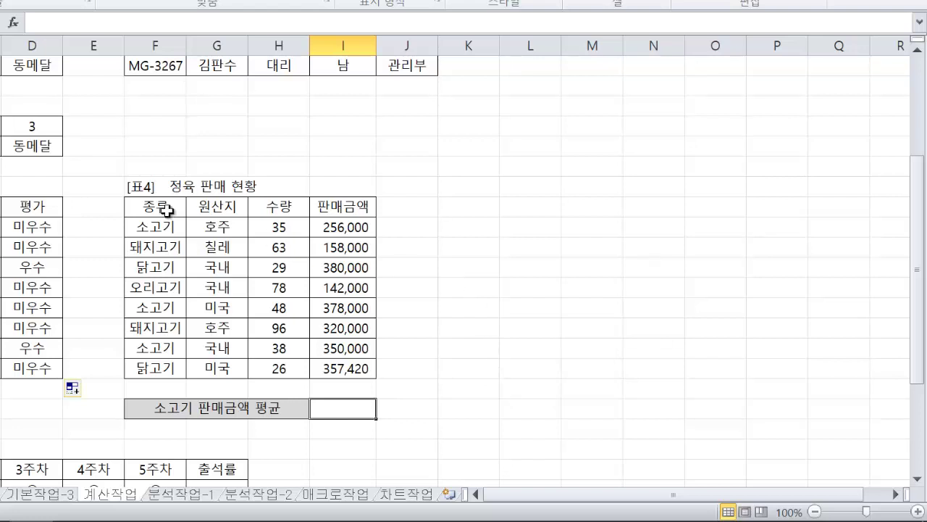
left_click(13, 23)
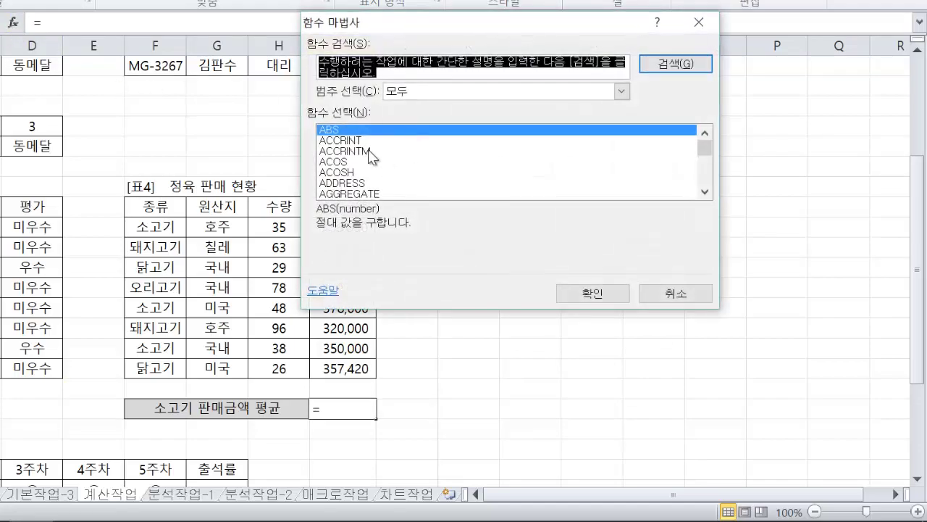
left_click(359, 141)
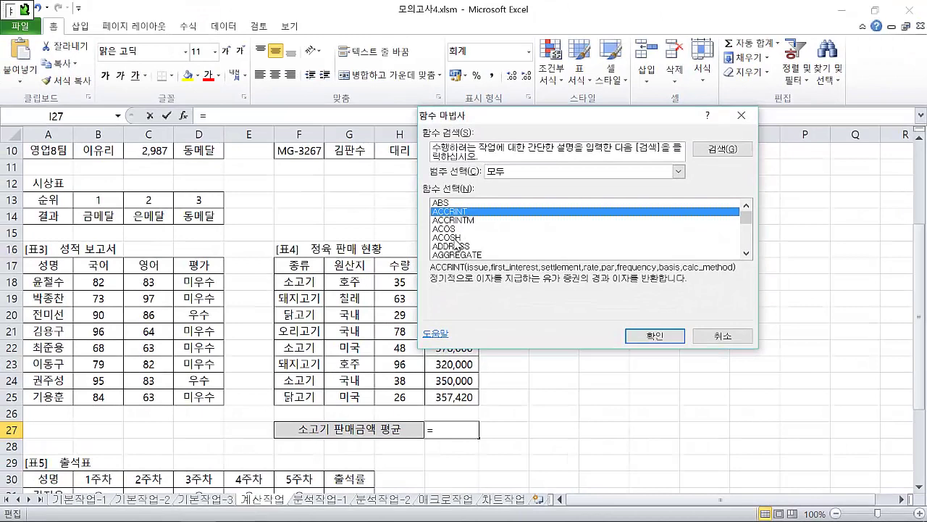
left_click(455, 246)
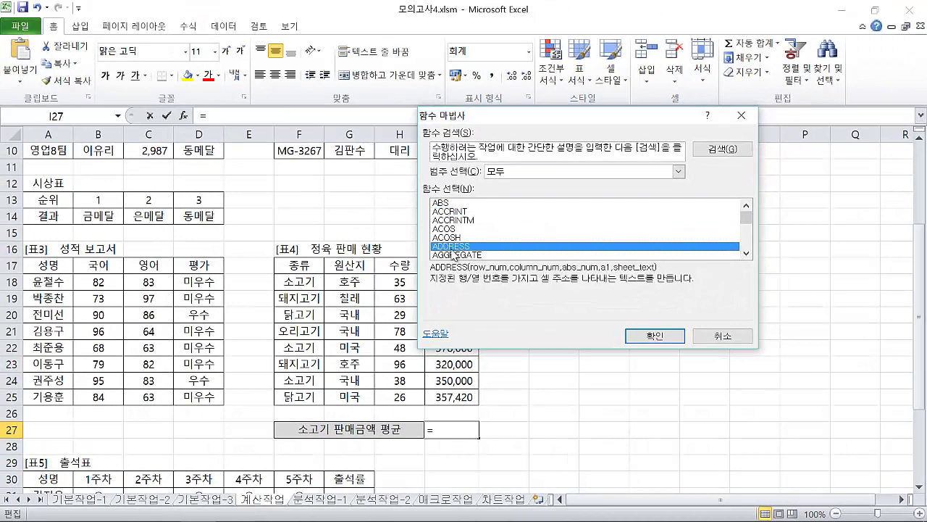
key("i")
key("Down")
key("Down")
key("Down")
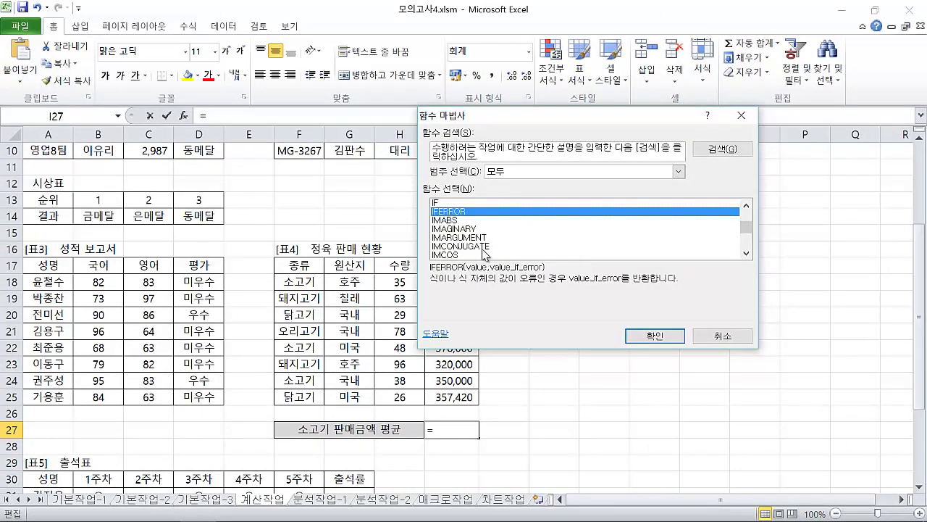
key("Down")
key("Down")
key("Down")
key("Down")
key("Down")
key("Down")
key("Down")
key("Down")
key("Down")
key("Down")
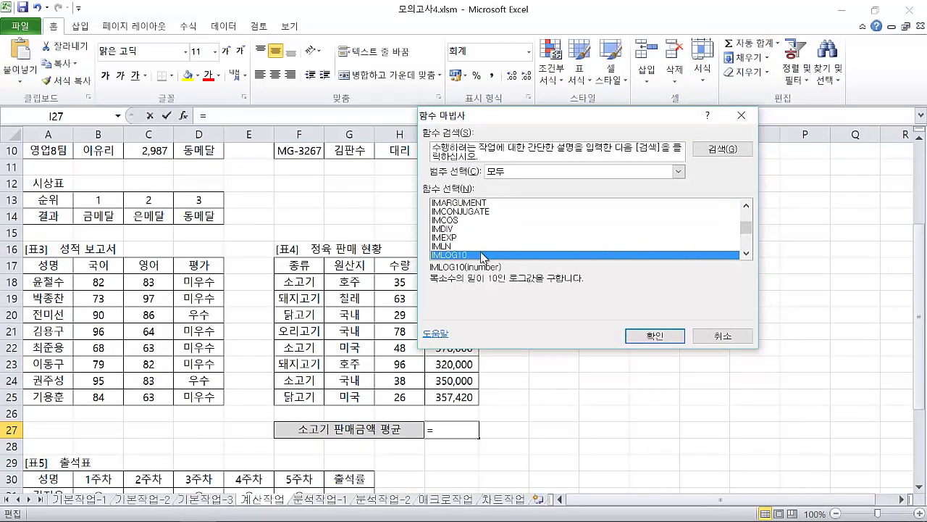
key("Down")
key("Down")
key("Down")
key("Down")
key("Down")
key("Down")
key("Down")
key("Down")
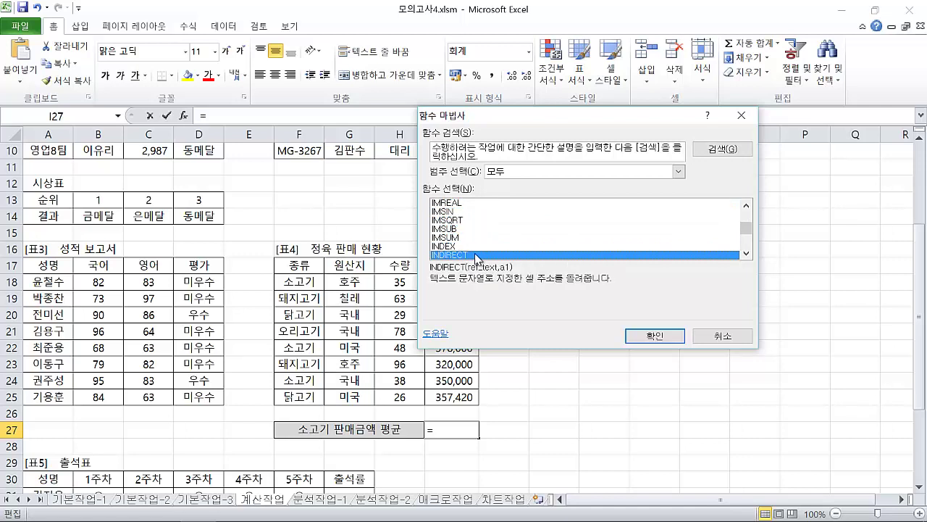
scroll(476, 262, "down", 1)
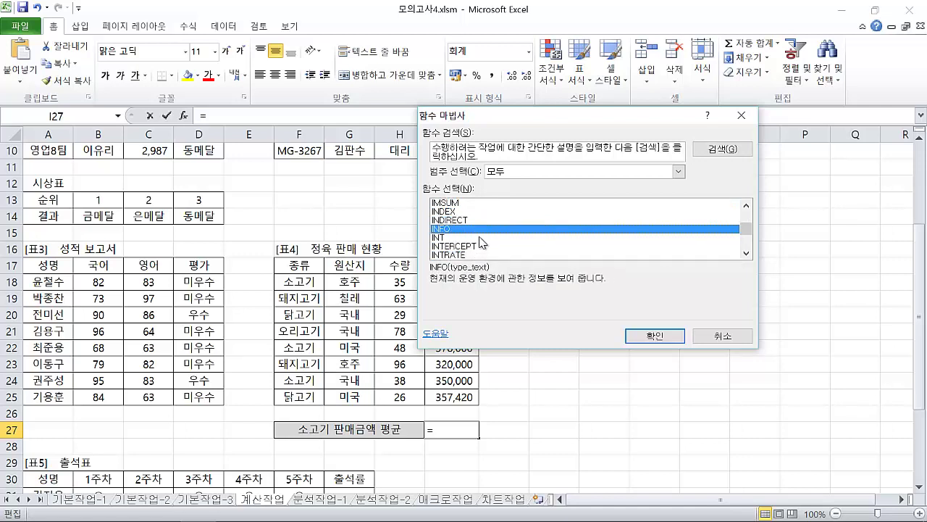
left_click(479, 237)
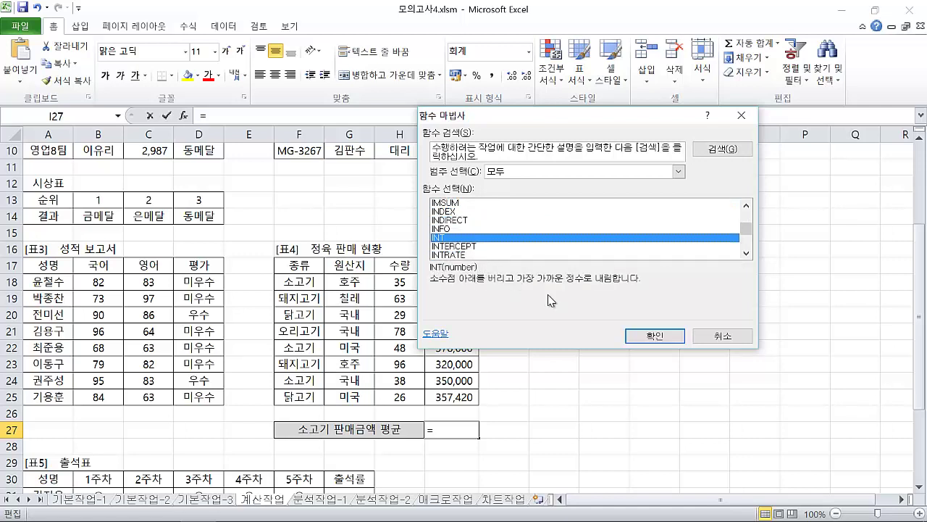
left_click(655, 337)
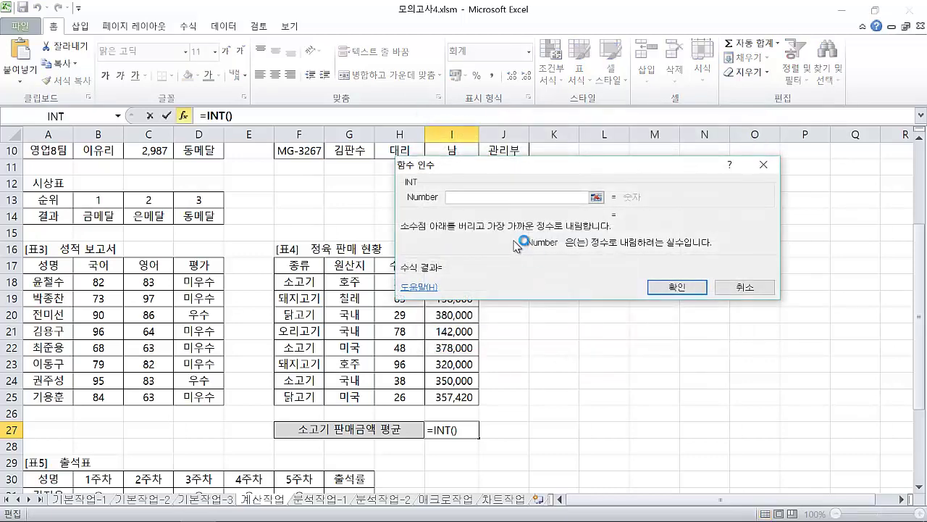
Move the INT arguments dialog clear of [표4] and nest the SUMIF function in INT's Number argument.
left_click_drag(537, 121, 554, 72)
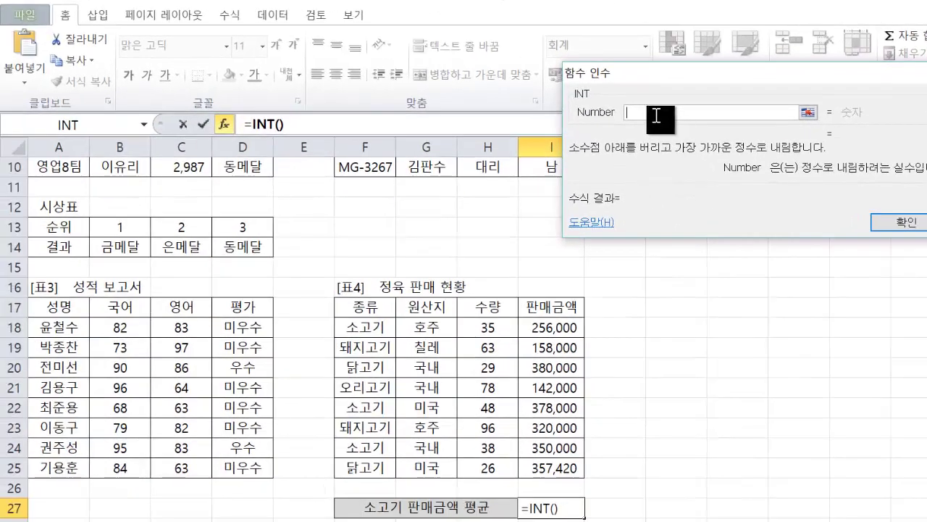
left_click(144, 124)
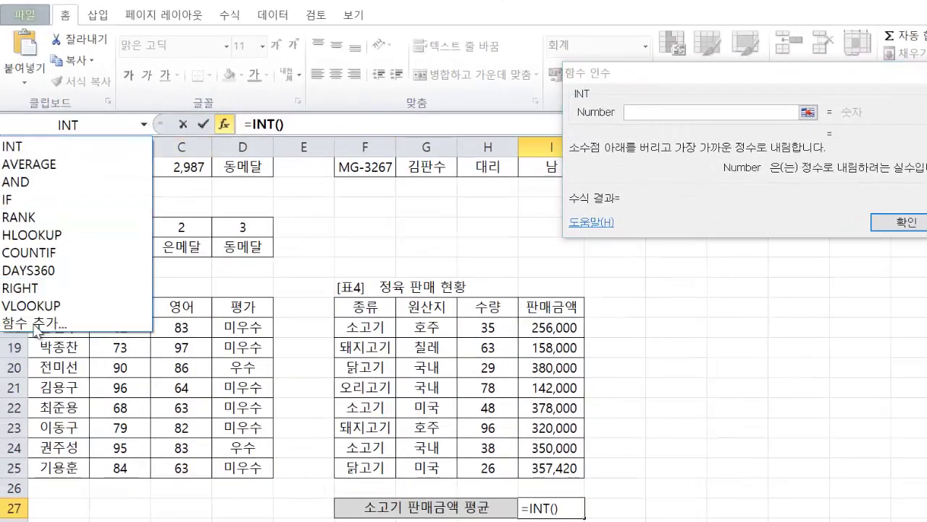
left_click(41, 320)
key("s")
key("s")
key("s")
key("s")
key("s")
key("s")
key("s")
key("s")
key("s")
key("s")
key("s")
key("s")
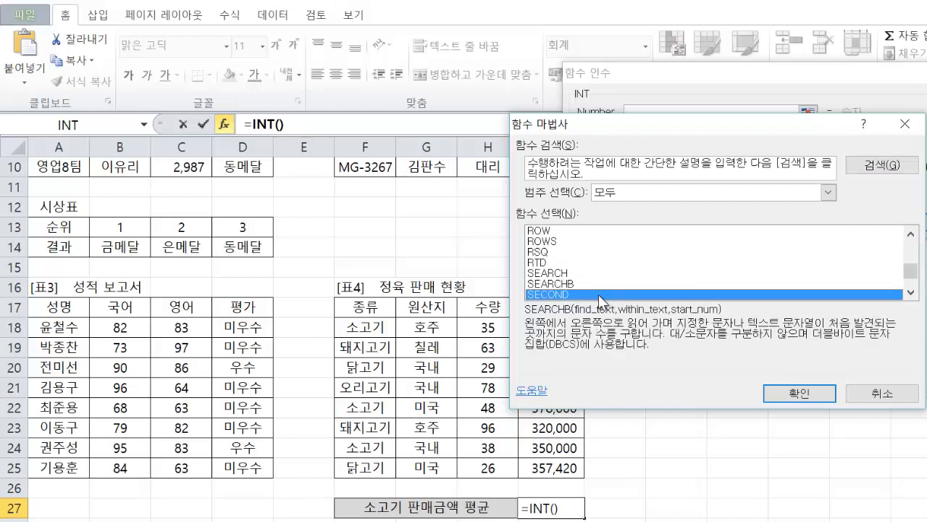
key("s")
key("s")
key("s")
key("s")
key("s")
key("s")
key("s")
key("s")
key("s")
key("s")
key("s")
key("s")
key("s")
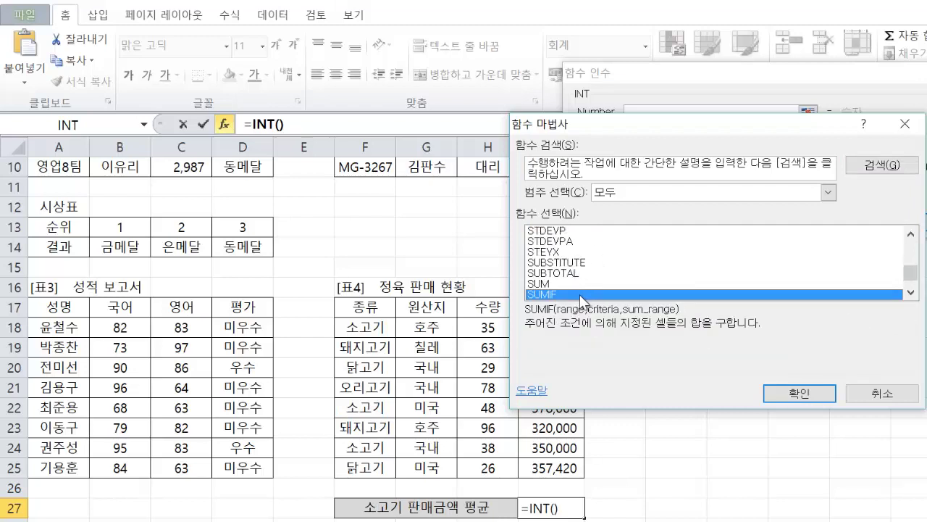
left_click(796, 393)
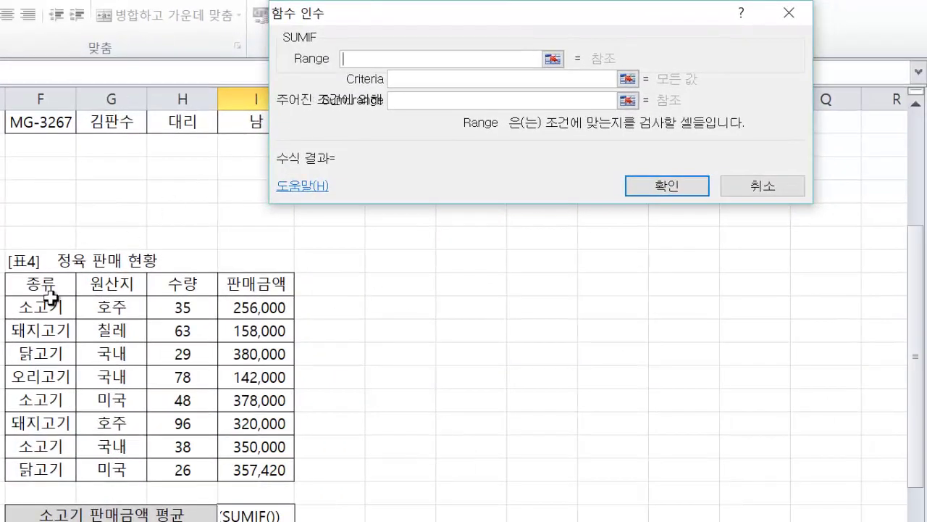
Fill in SUMIF with Range F18:F25, Criteria F18 and Sum_range I18:I25.
left_click_drag(51, 300, 44, 478)
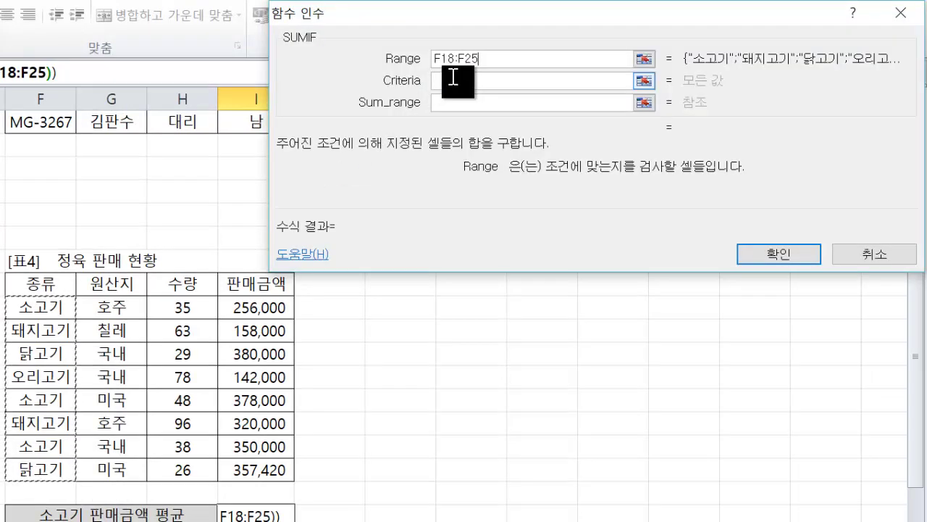
left_click(453, 79)
left_click(57, 310)
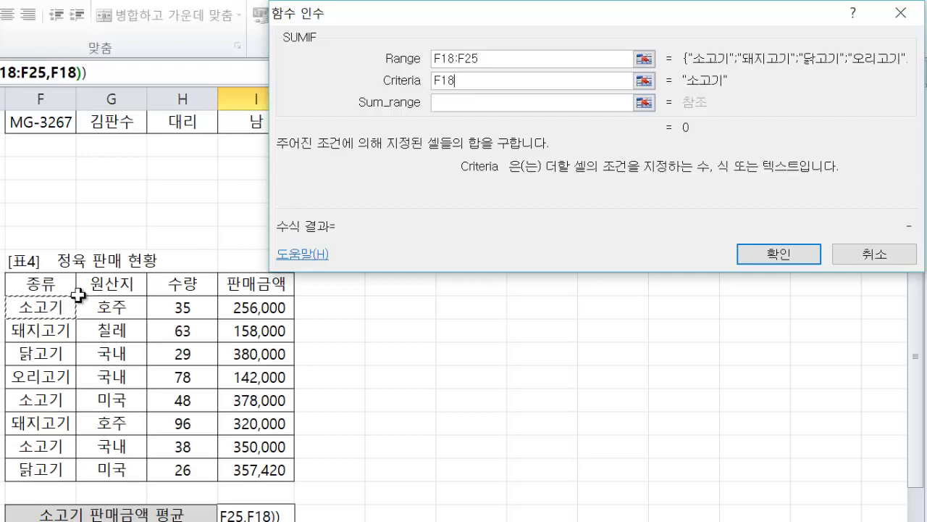
left_click(449, 101)
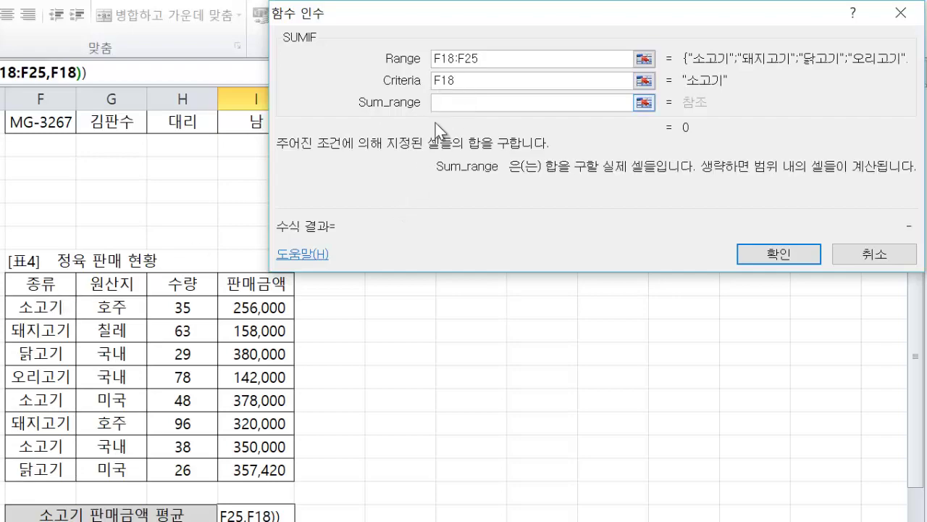
left_click_drag(243, 298, 239, 442)
left_click_drag(401, 393, 409, 410)
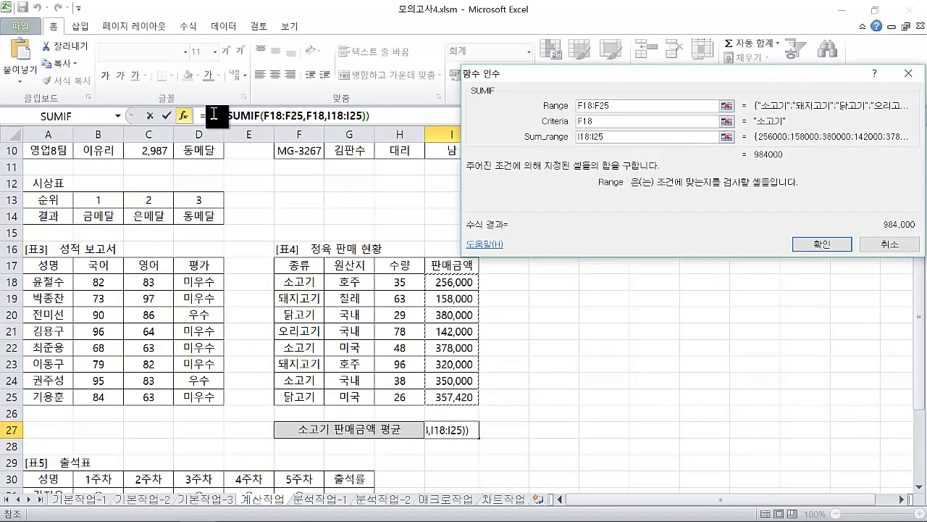
Return to INT's arguments and append a division sign after the SUMIF expression in Number.
left_click(214, 115)
type("INT(")
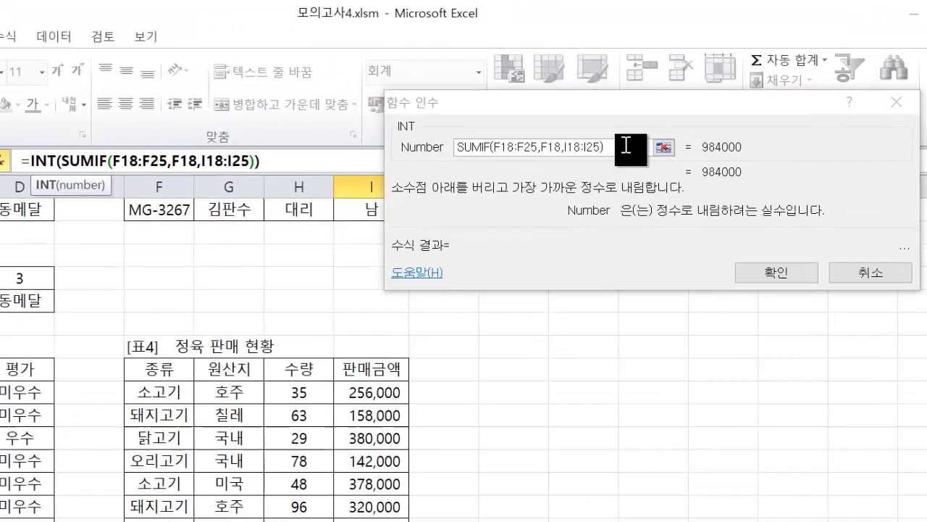
type("/")
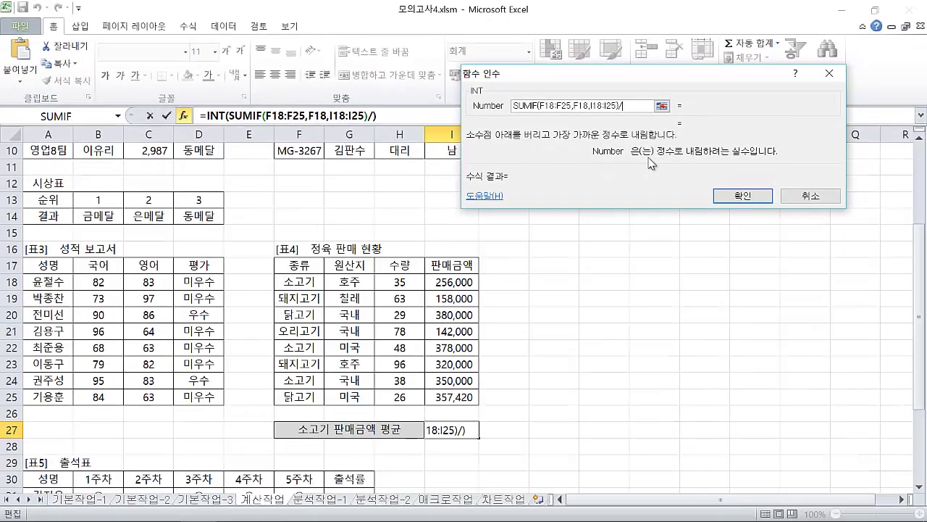
Nest the COUNTIF function as the divisor of the SUMIF expression inside INT.
left_click(118, 116)
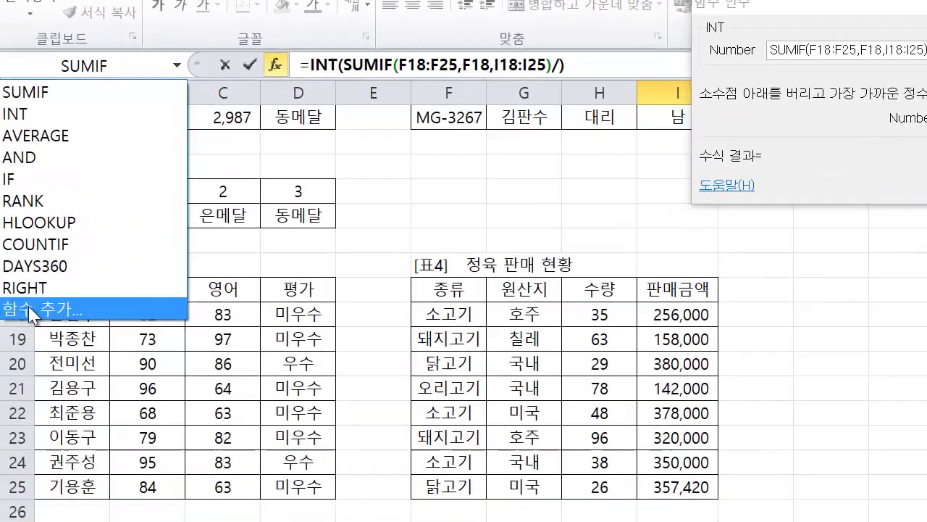
left_click(35, 294)
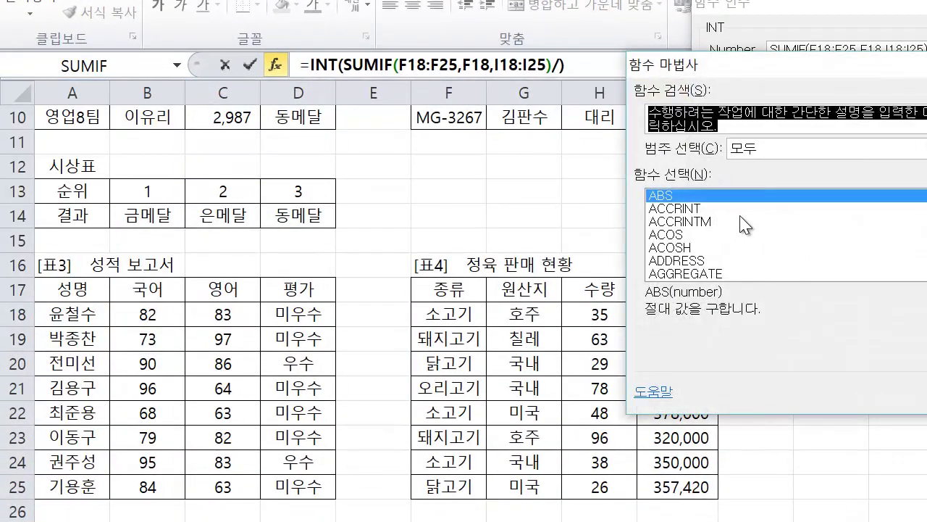
scroll(594, 225, "down", 5)
key("Down")
key("Down")
key("Down")
key("Down")
key("Down")
key("Down")
key("Down")
key("Down")
key("Down")
key("Down")
key("Down")
key("Down")
key("Down")
key("Down")
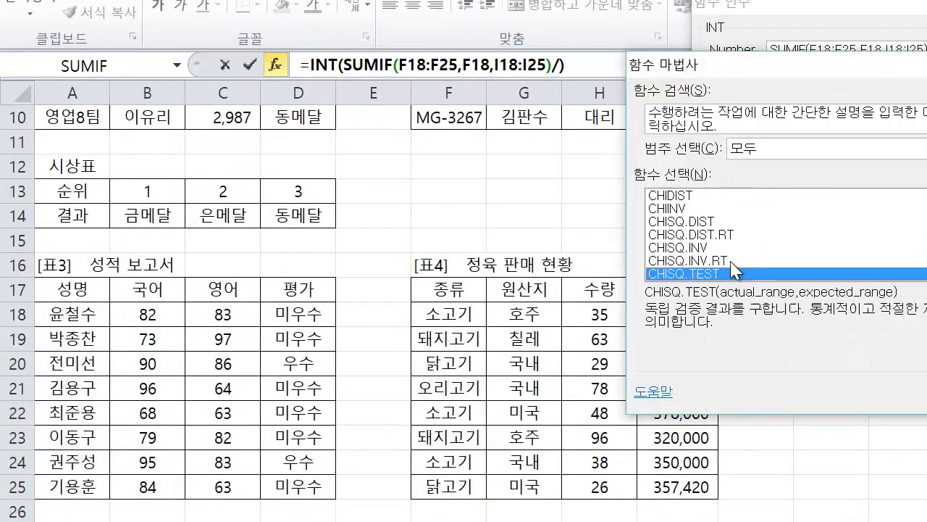
key("Down")
key("Down")
key("Down")
key("Down")
key("Down")
key("Down")
key("Down")
key("Down")
key("Down")
key("Down")
key("Down")
key("Down")
key("Down")
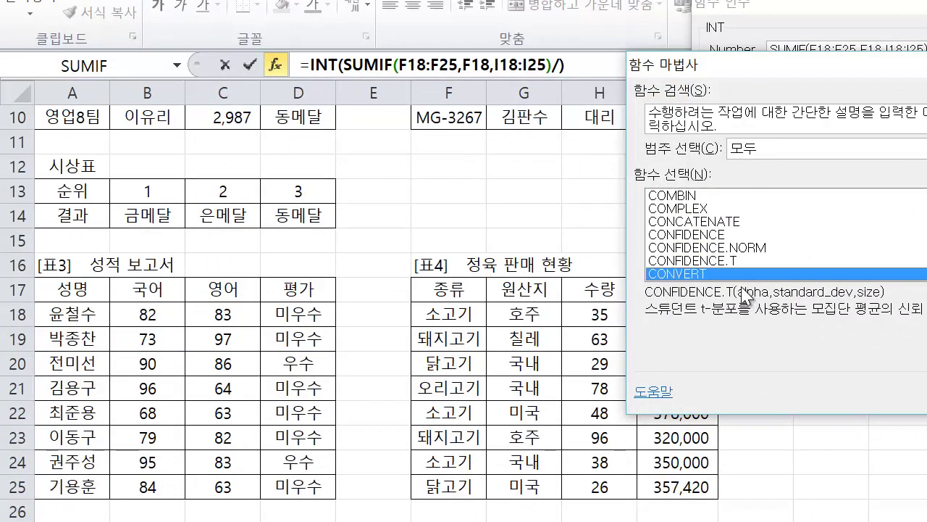
key("Down")
key("Down")
key("Down")
key("Down")
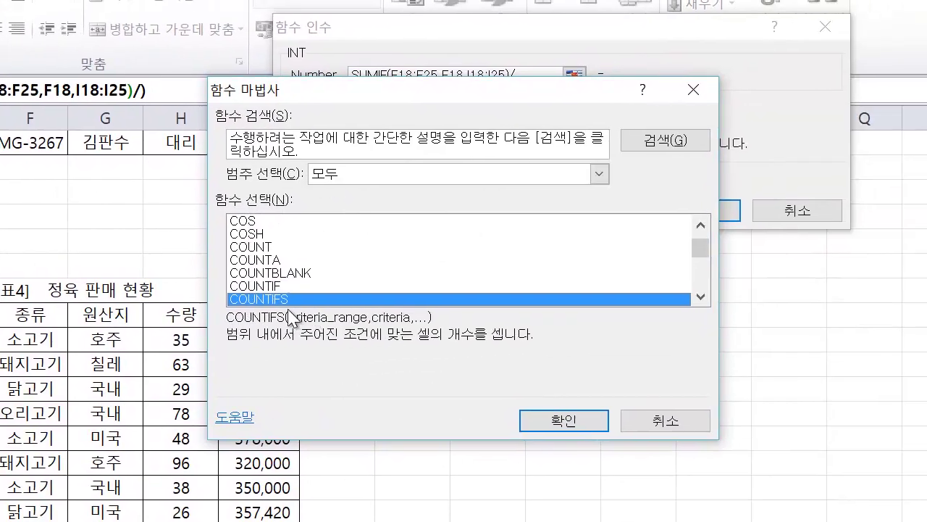
left_click(283, 287)
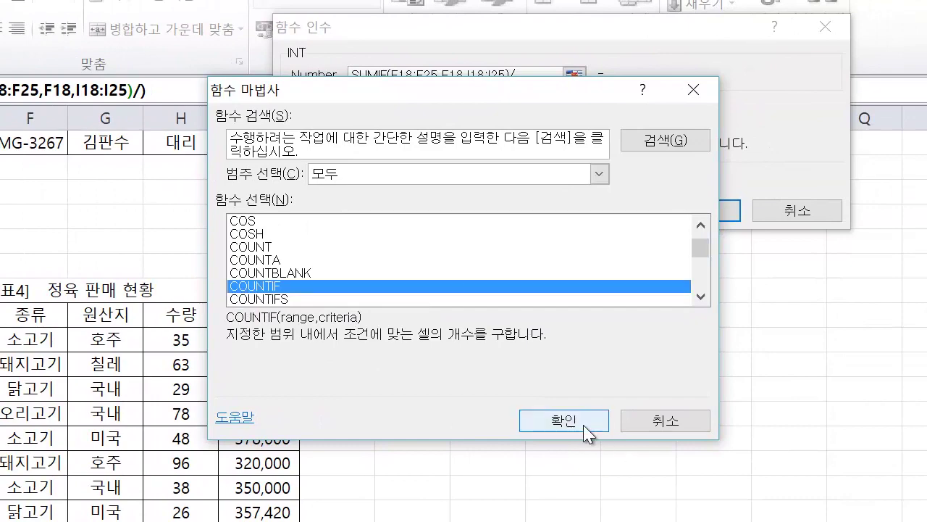
left_click(573, 421)
Fill in COUNTIF with Range F18:F25 and Criteria F18.
left_click_drag(55, 342, 37, 506)
left_click(410, 100)
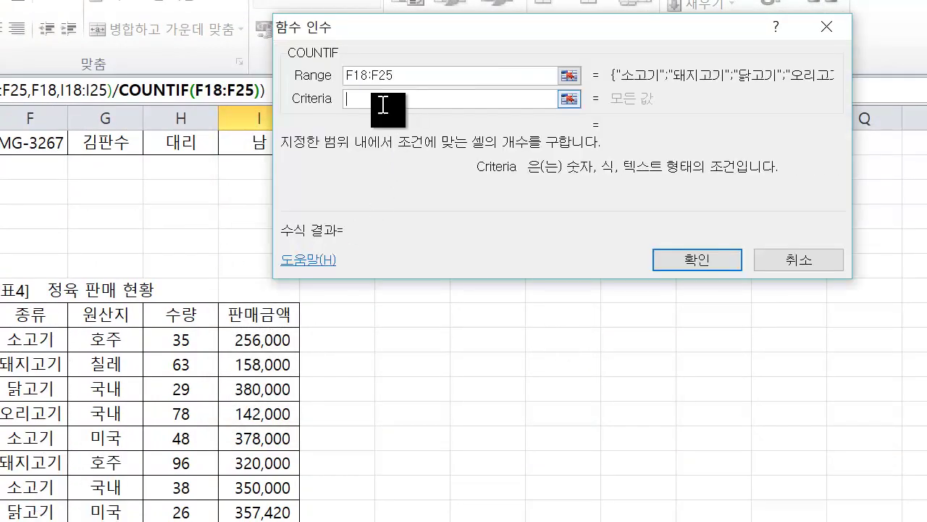
left_click(55, 339)
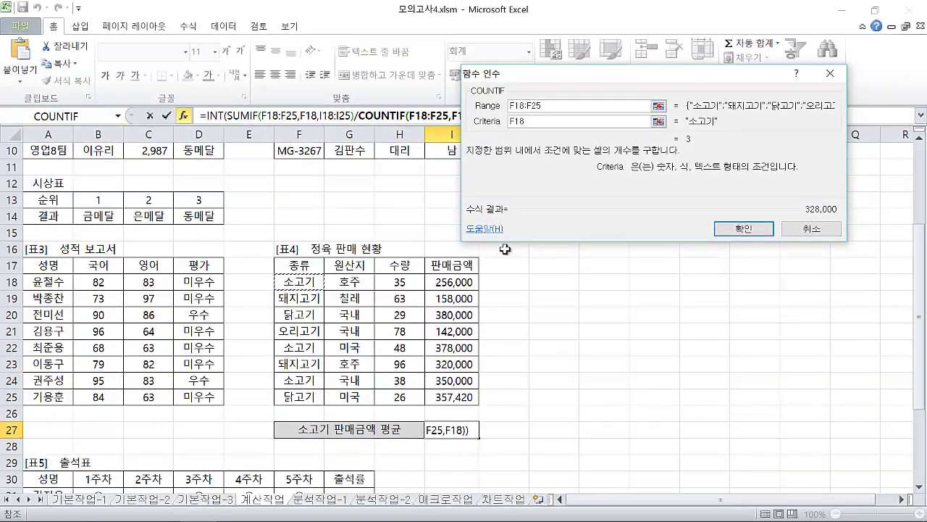
Move the arguments dialog lower, return to INT's arguments to review Number, and confirm the I27 formula.
left_click_drag(678, 79, 681, 147)
left_click(213, 116)
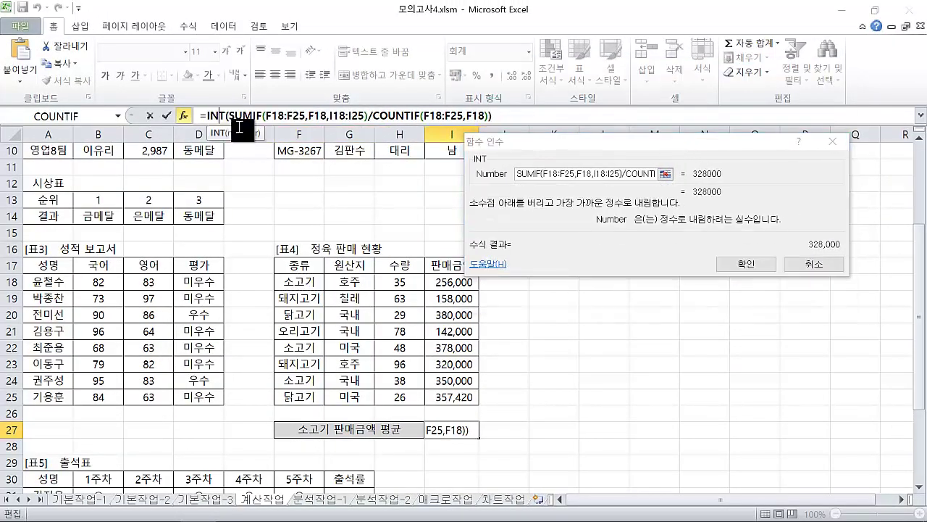
left_click(572, 173)
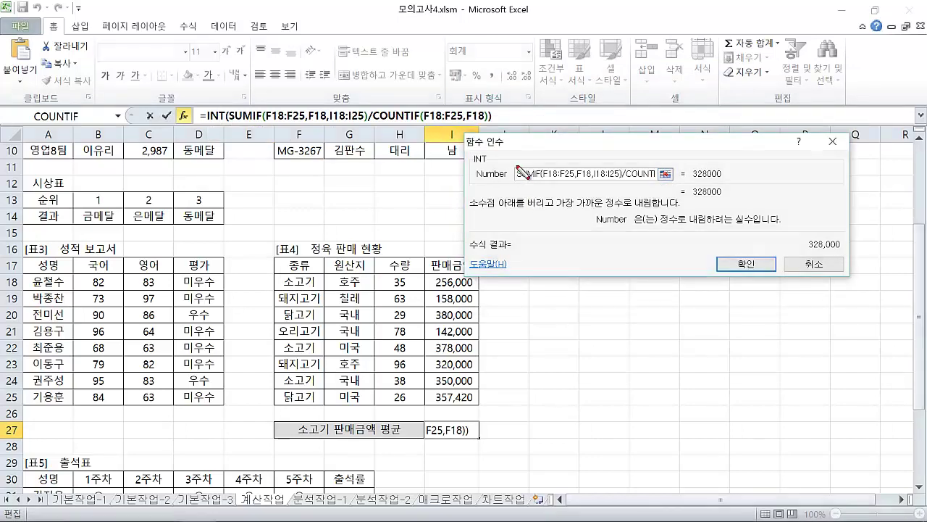
left_click_drag(521, 174, 565, 184)
left_click_drag(513, 162, 671, 182)
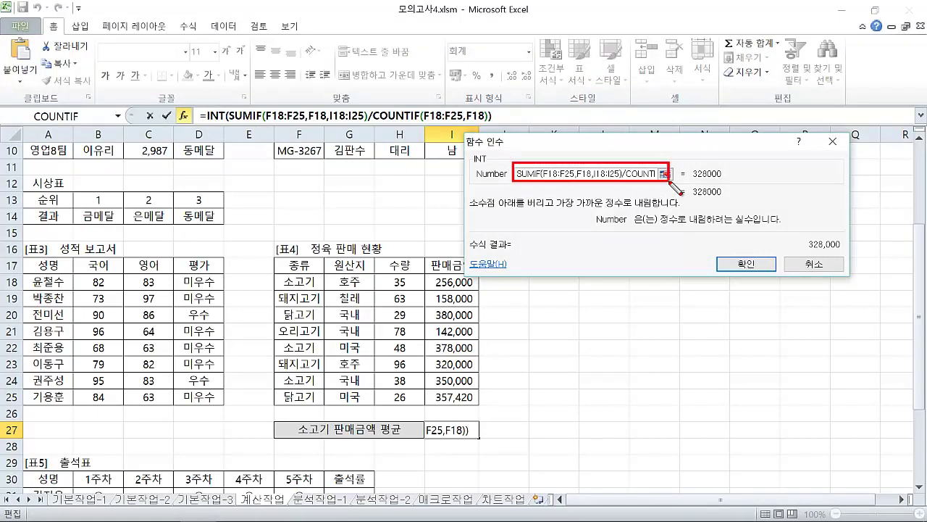
left_click(764, 263)
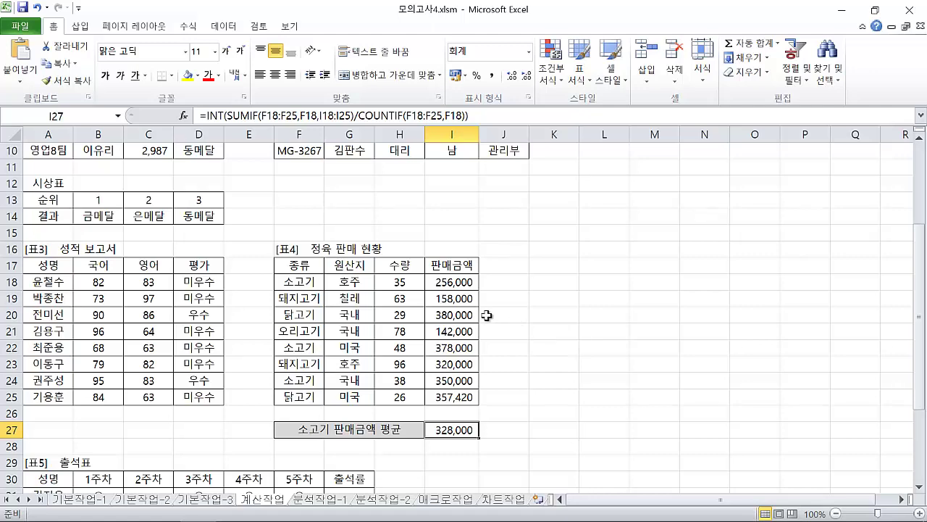
Examine the attendance marks from 1주차 to 5주차 in row 31 of [표5].
scroll(487, 315, "down", 4)
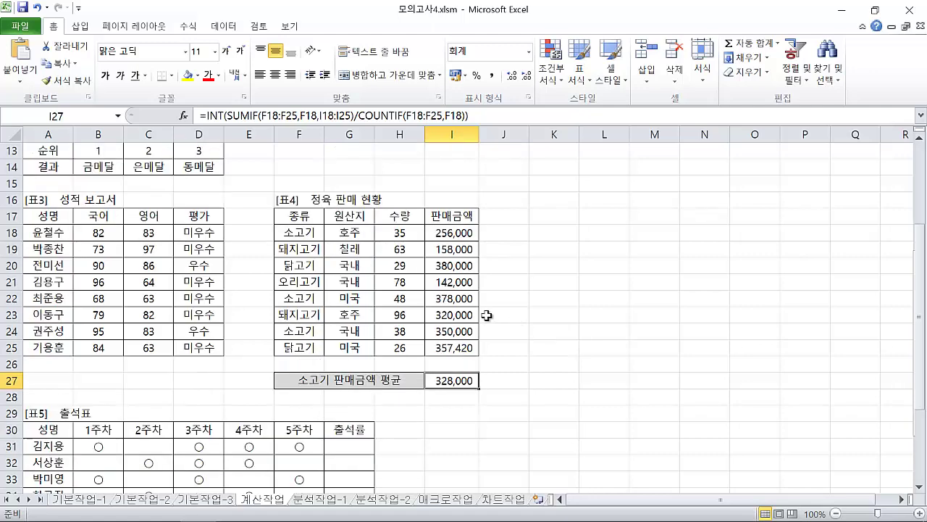
left_click(358, 298)
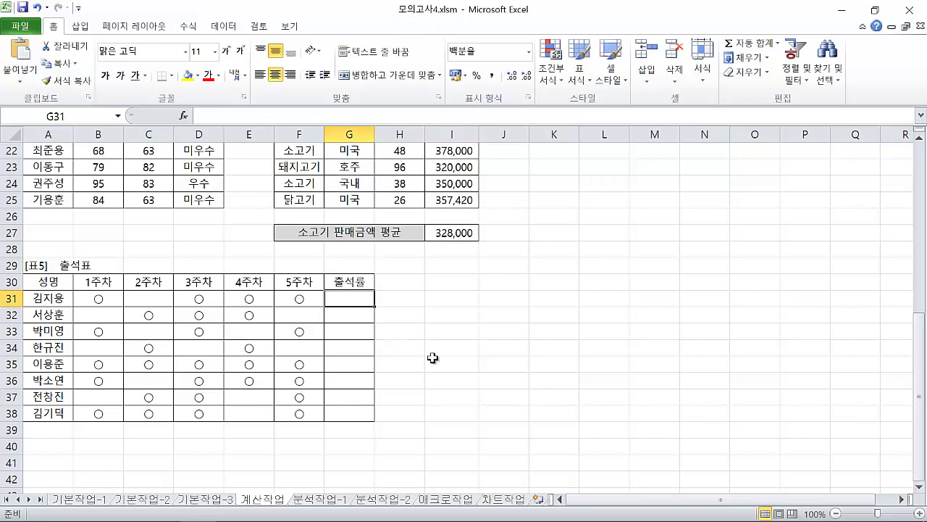
left_click(109, 298)
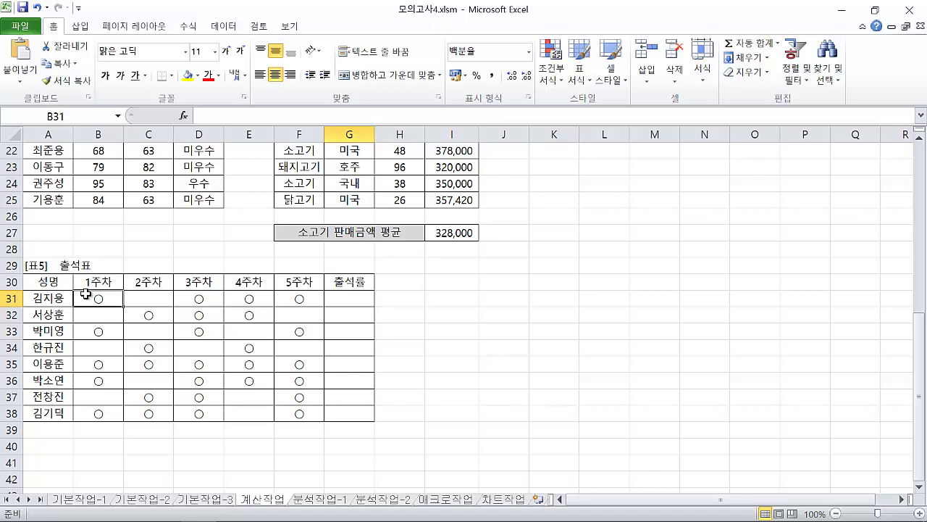
left_click(188, 298)
left_click(252, 299)
left_click(299, 299)
Insert the CHOOSE function in G31, the first 출석률 cell of [표5].
left_click(349, 299)
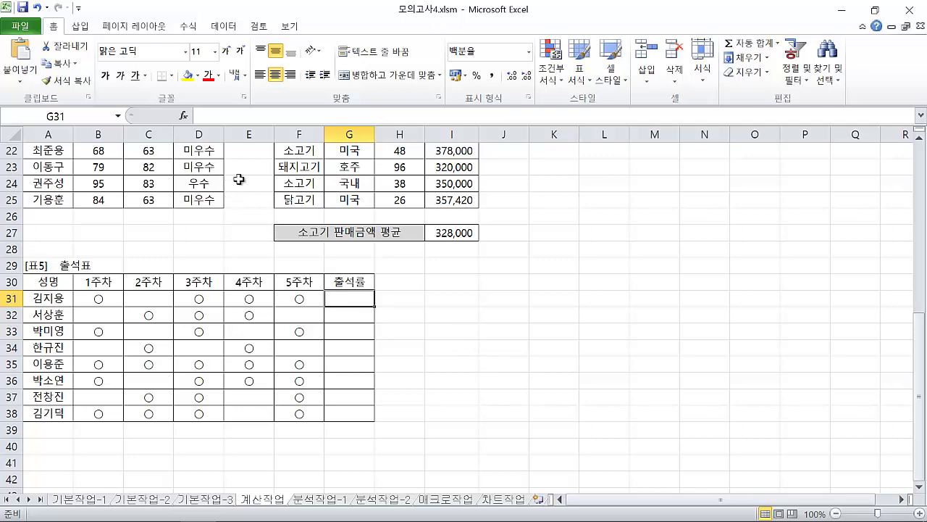
left_click(184, 116)
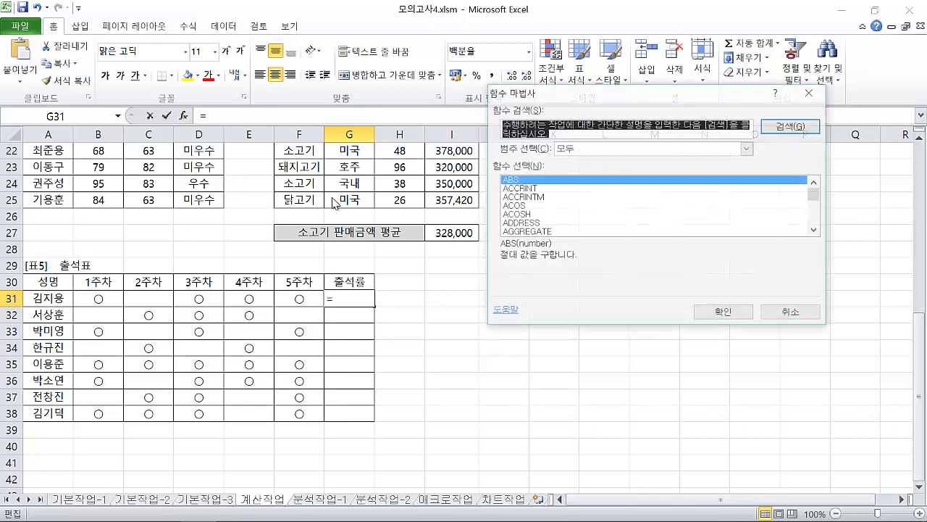
left_click(551, 232)
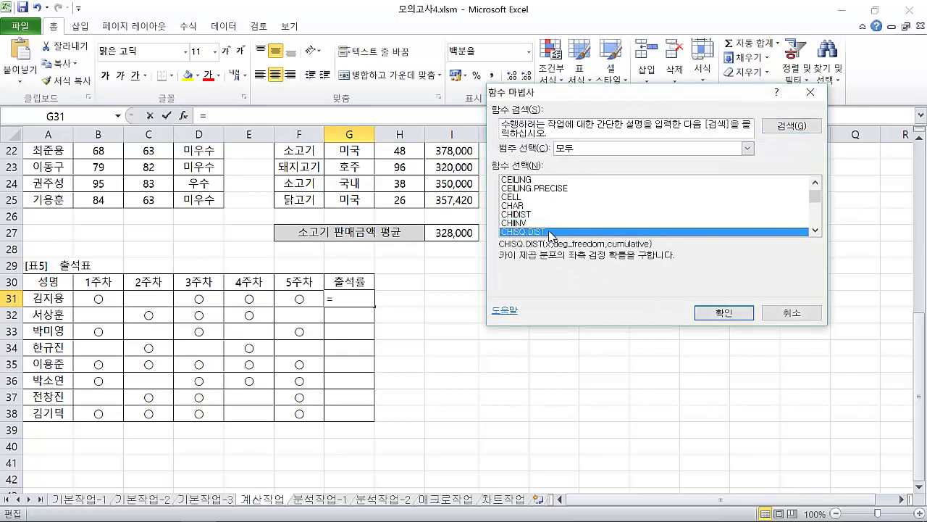
key("Down")
key("Down")
key("Down")
key("Down")
key("Down")
key("Down")
key("Down")
key("Down")
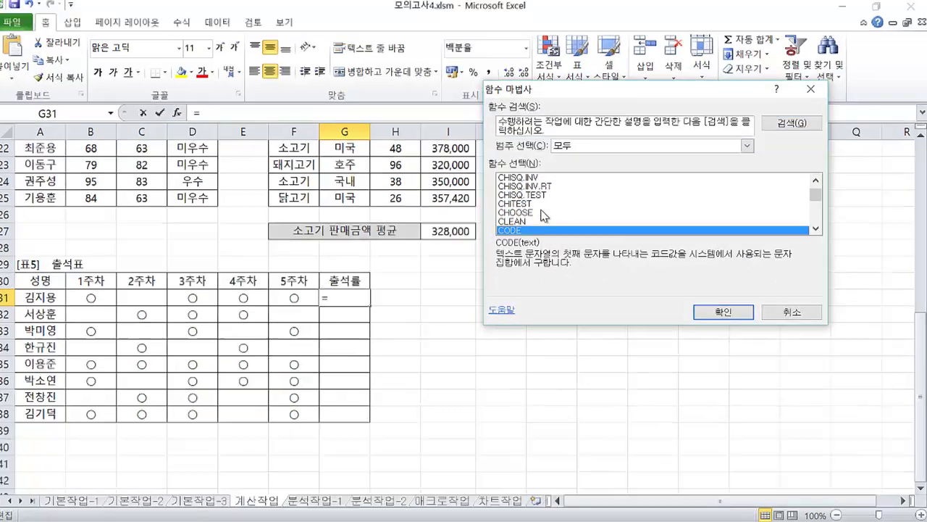
left_click(542, 212)
left_click(723, 312)
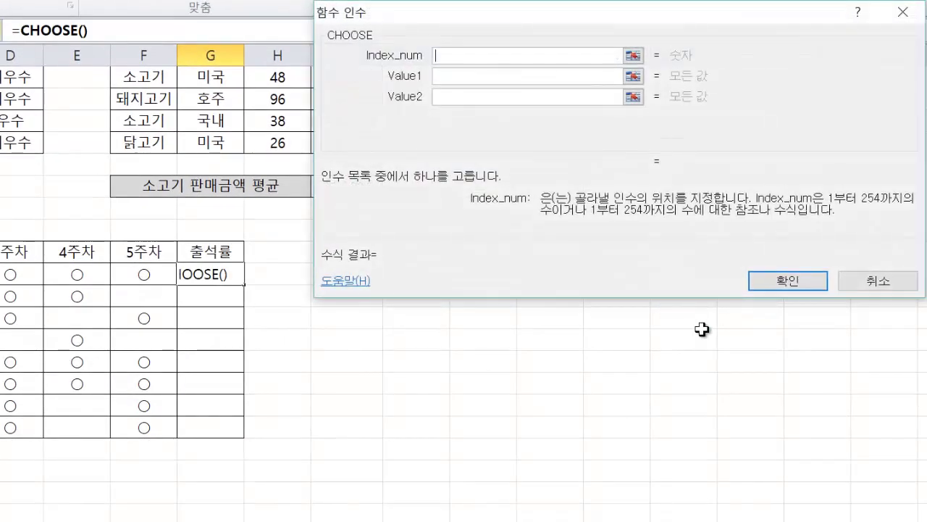
Set CHOOSE's Value1 through Value5 to 20%, 40%, 60%, 80% and 100%.
left_click(440, 76)
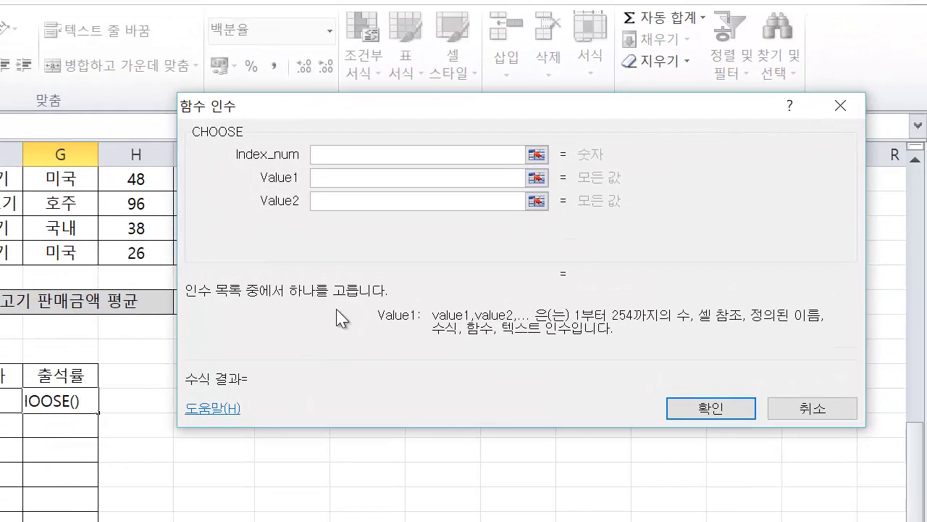
type("20%")
key("Tab")
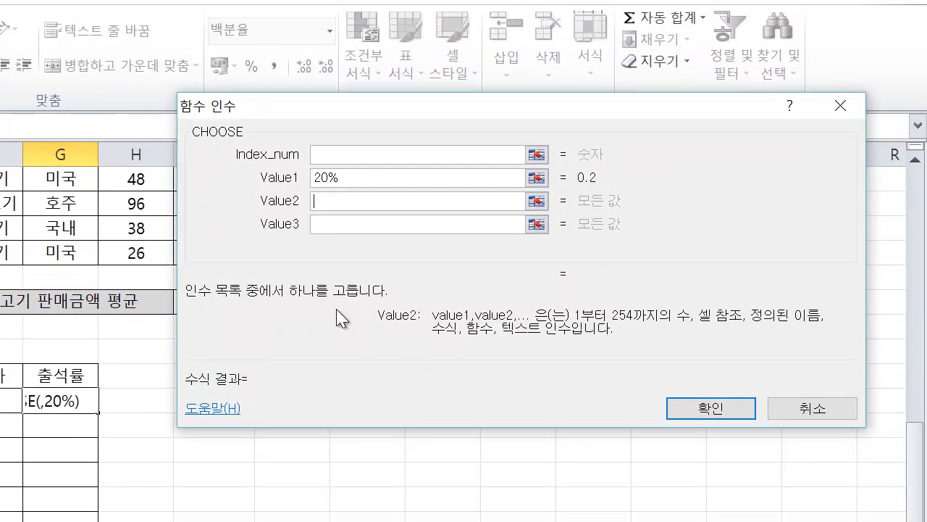
type("40")
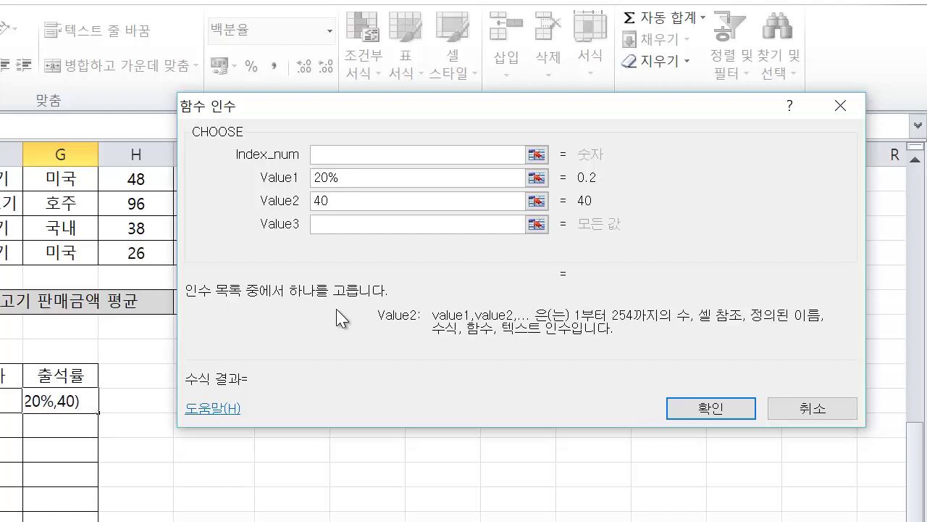
type("%")
key("Tab")
type("60")
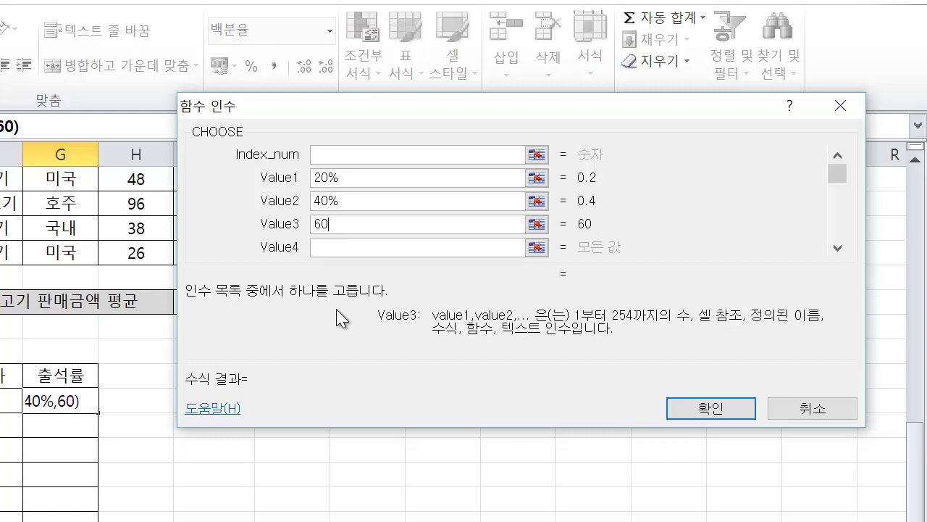
type("%")
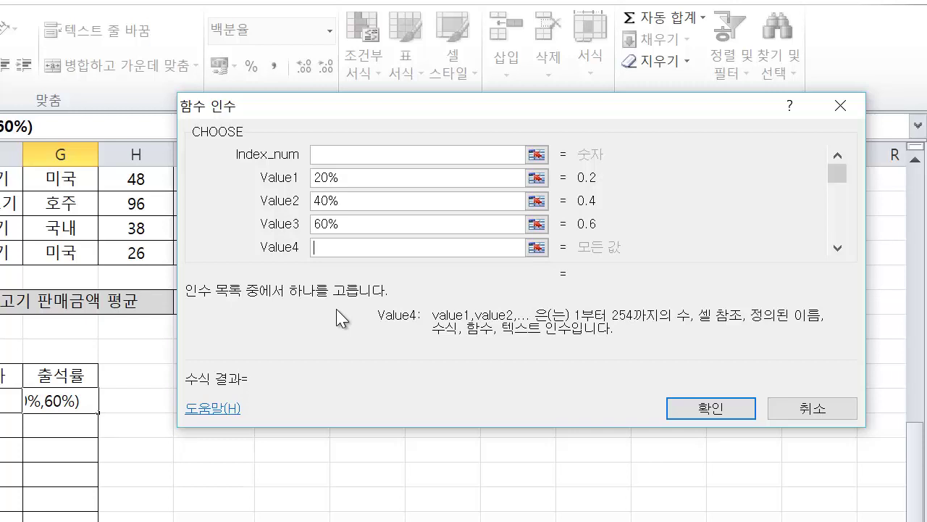
type(",80%")
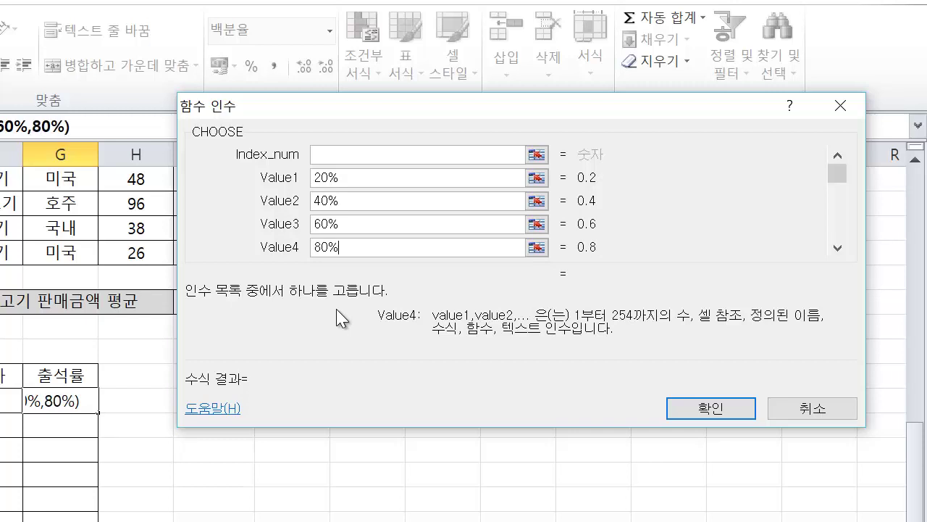
key("Tab")
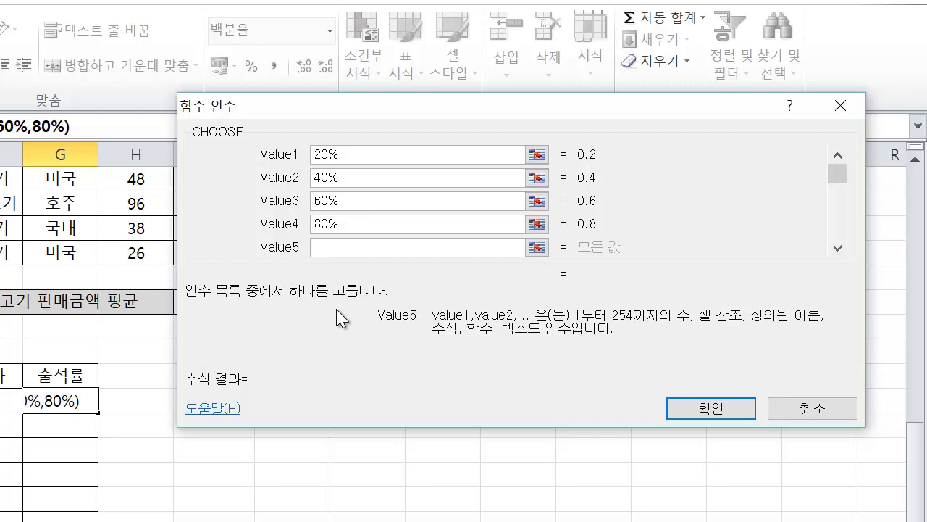
type("100")
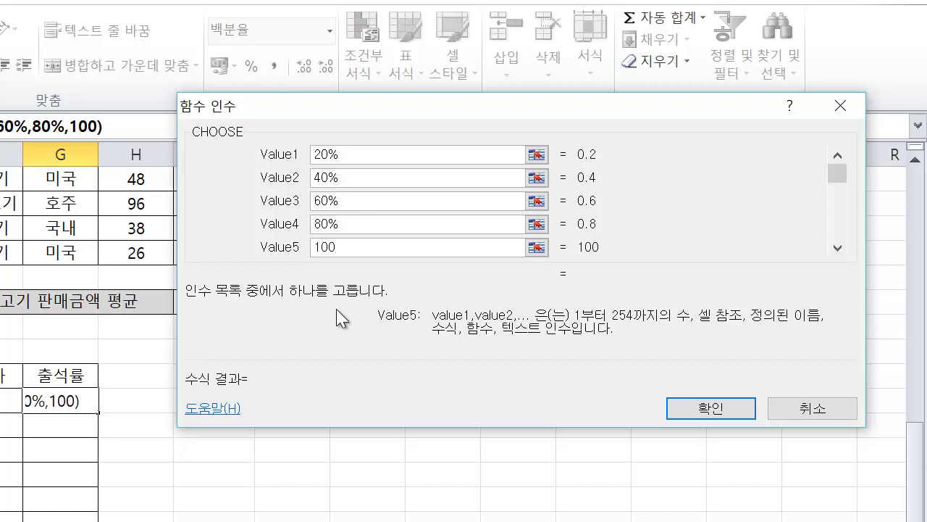
type("%")
scroll(339, 317, "up", 2)
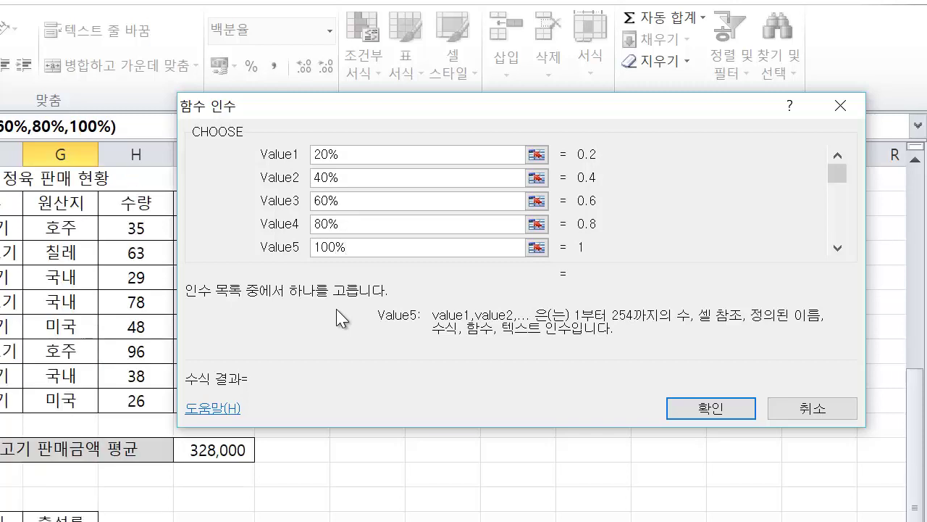
Bring [표5] into view, return to CHOOSE's Index_num argument, and compare row 31's attendance marks with the Value arguments.
scroll(380, 344, "down", 4)
scroll(332, 319, "up", 1)
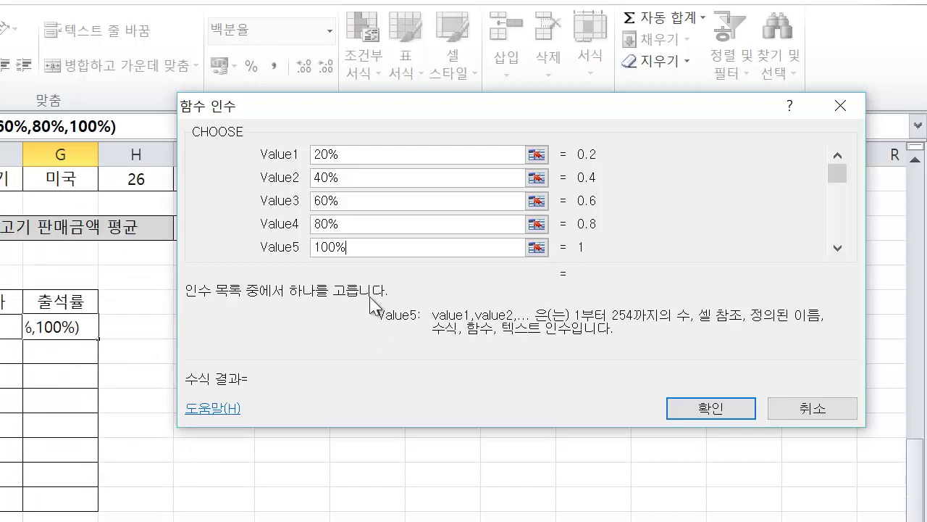
left_click(838, 155)
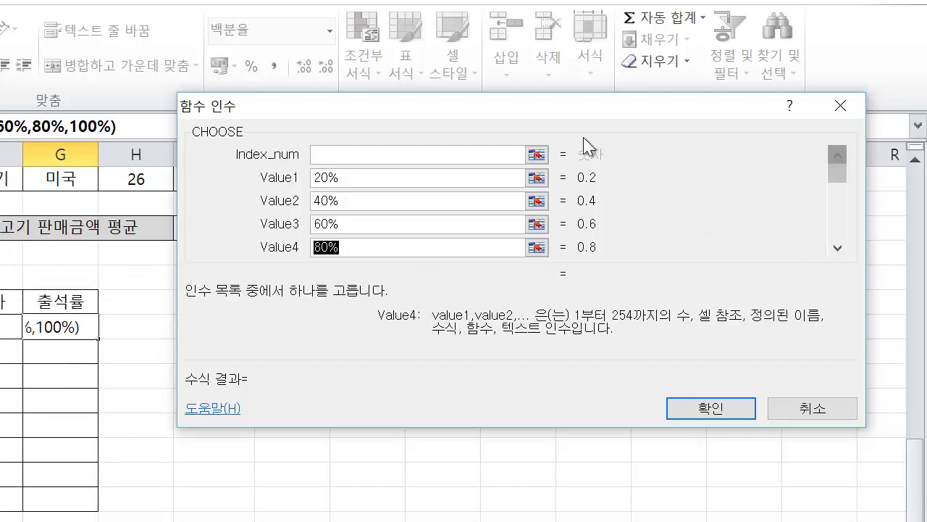
left_click(355, 153)
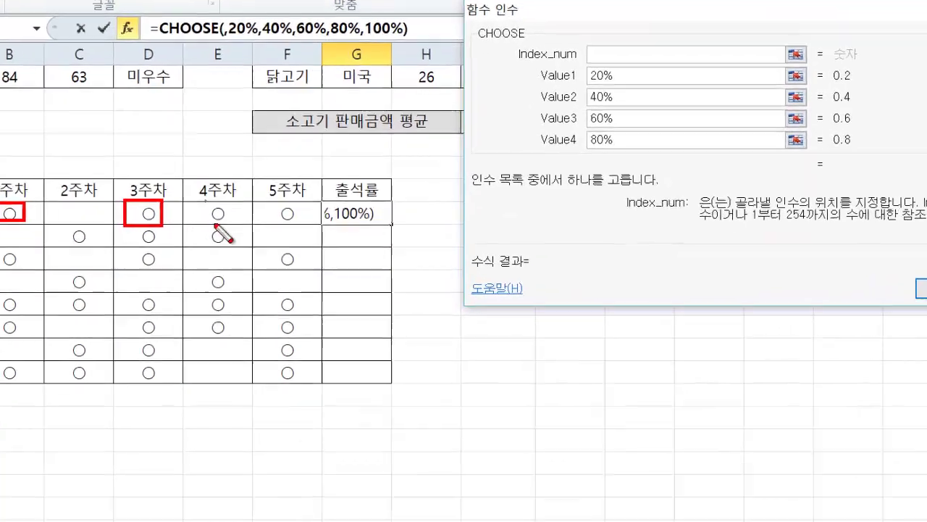
left_click_drag(205, 201, 234, 228)
left_click_drag(268, 198, 291, 215)
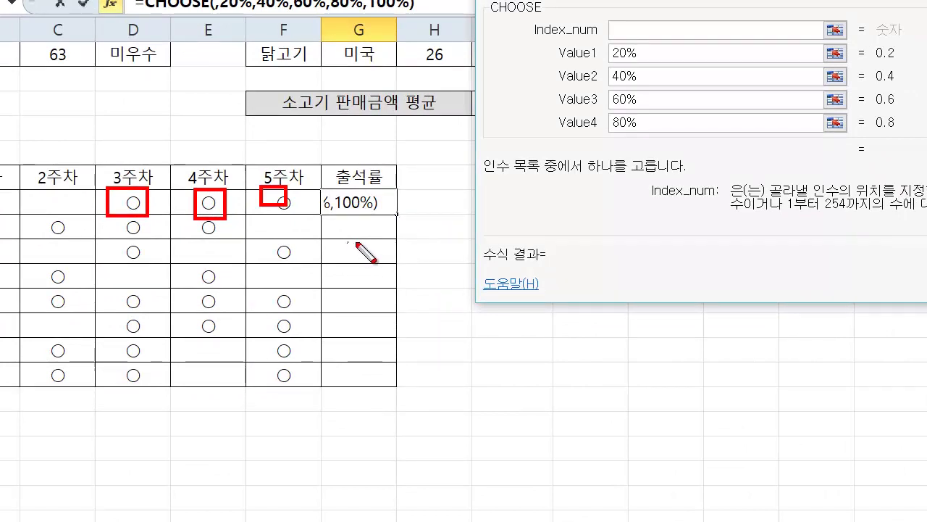
left_click_drag(552, 111, 656, 142)
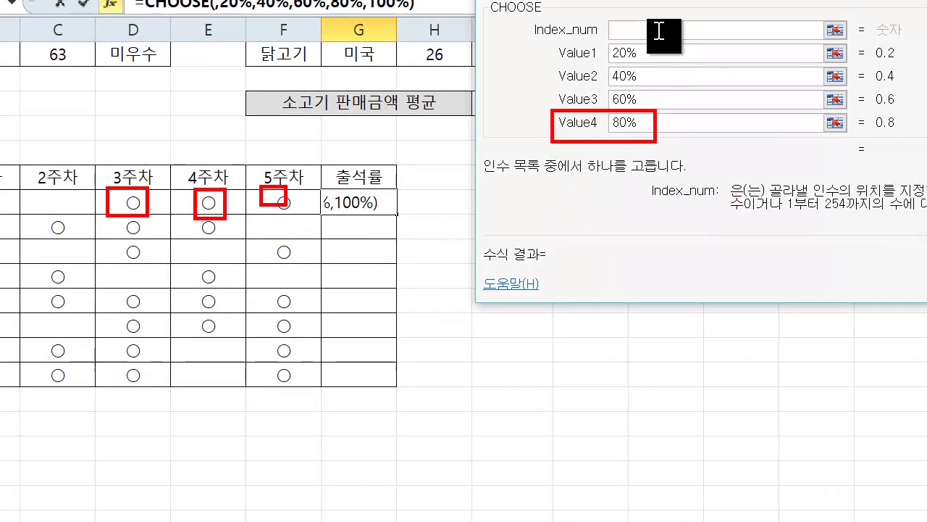
key("Escape")
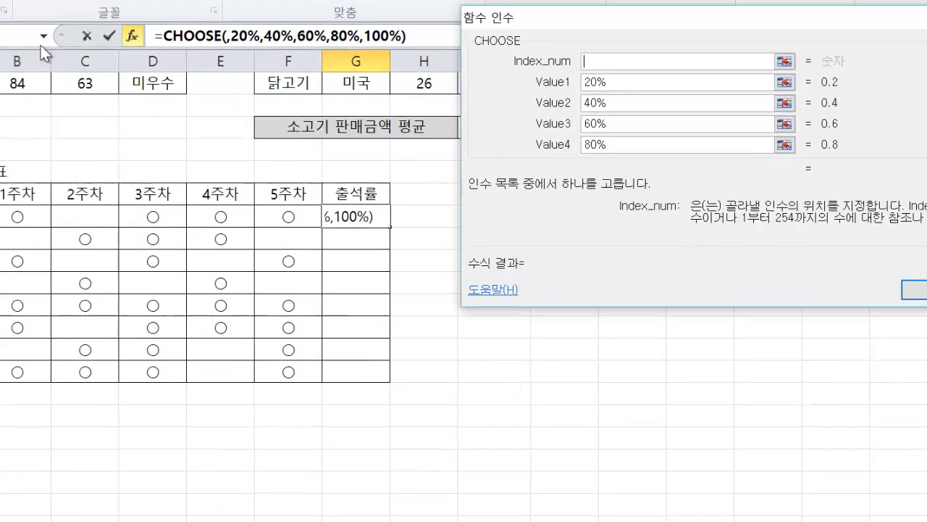
Nest the COUNTA function in CHOOSE's Index_num argument, with B31:F31 as its Value1 range.
left_click(43, 36)
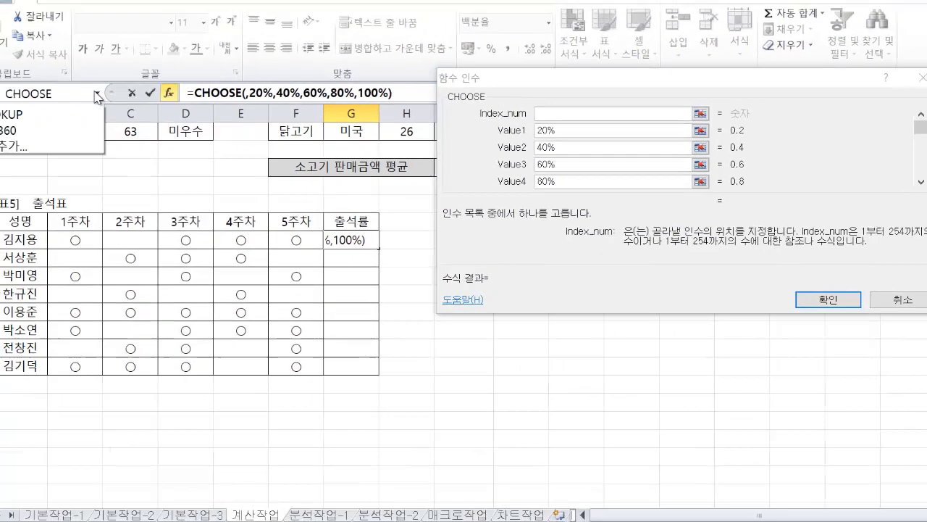
key("Escape")
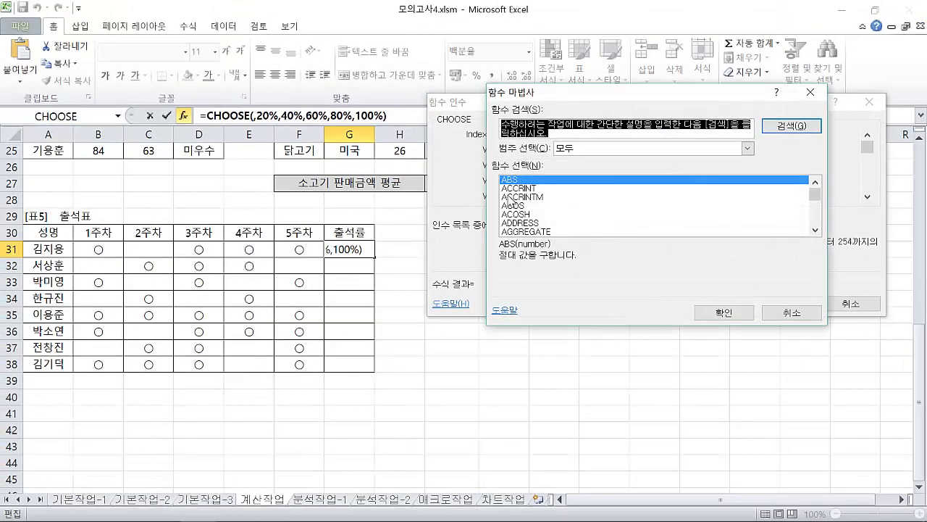
mouse_move(550, 217)
left_mouse_down()
mouse_move(557, 242)
mouse_move(536, 261)
mouse_move(544, 223)
left_mouse_up()
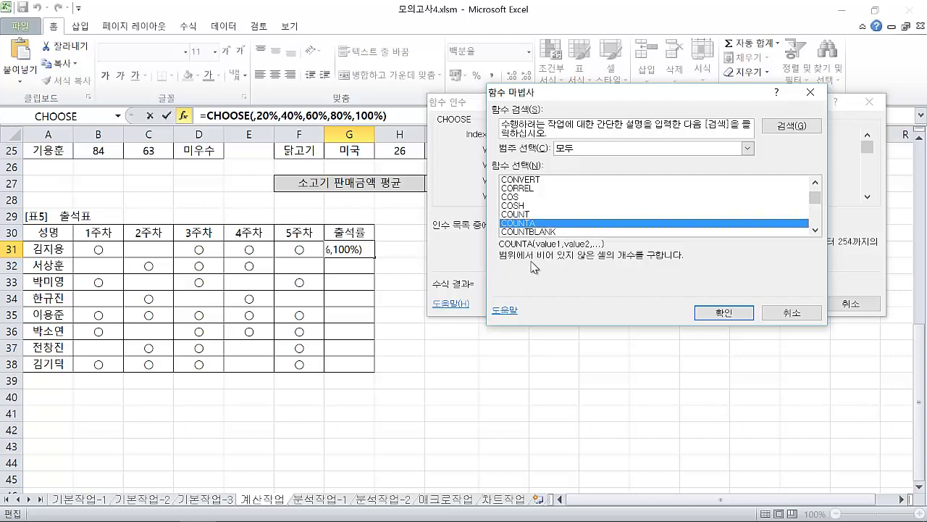
left_click(726, 313)
left_click_drag(102, 249, 291, 248)
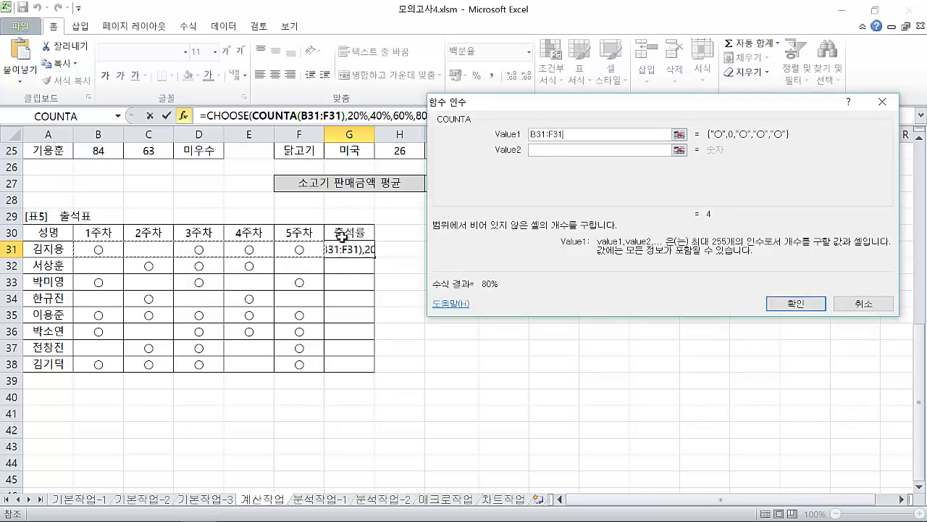
Return to CHOOSE's arguments to review Index_num and confirm the G31 formula.
left_click(244, 116)
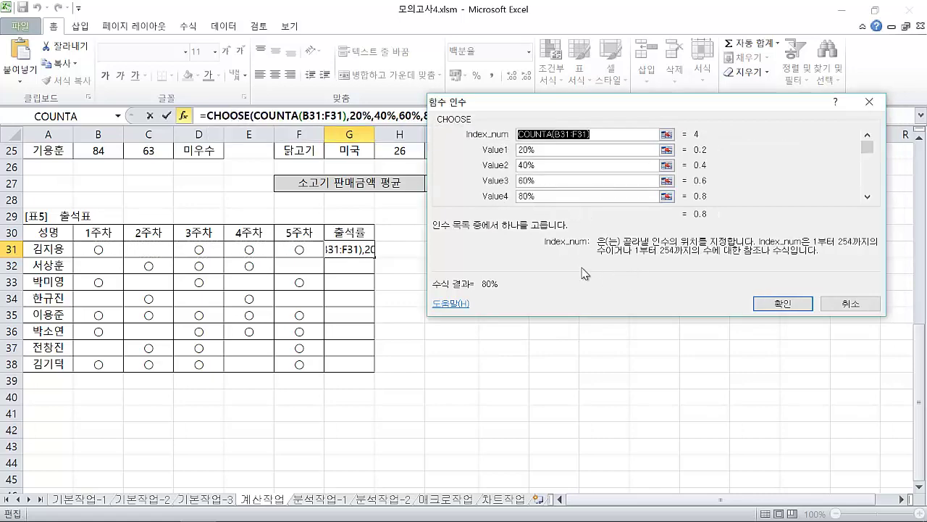
left_click(613, 134)
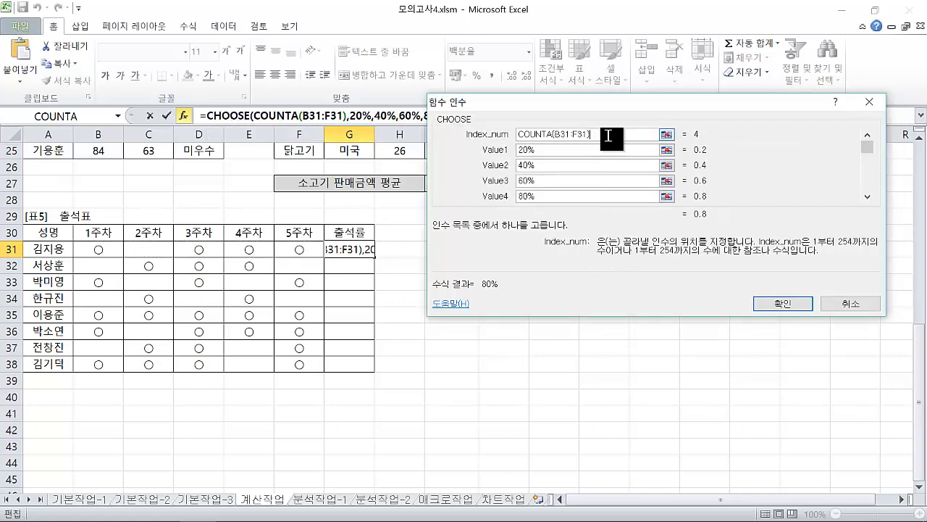
left_click(777, 310)
Fill the 출석률 formula from G31 into every cell through G38.
left_click(353, 367, "shift")
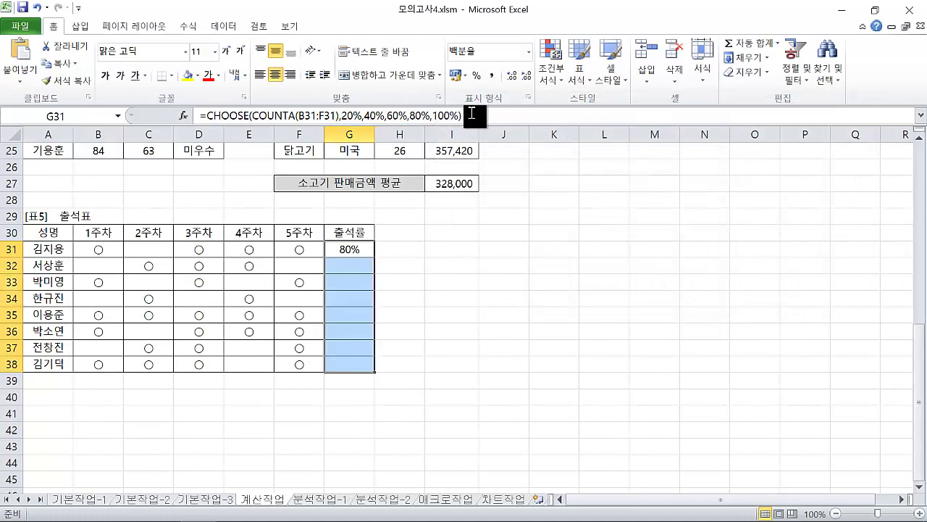
left_click(493, 117)
key("ctrl+Return")
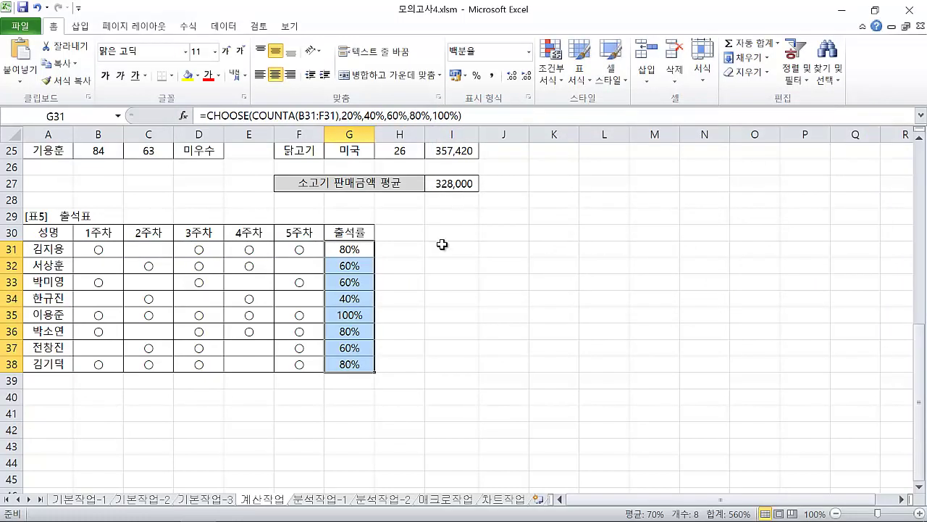
Check the formula and number format of G32 in the 출석률 column, then deselect the cell.
left_click(431, 298)
left_click(366, 265)
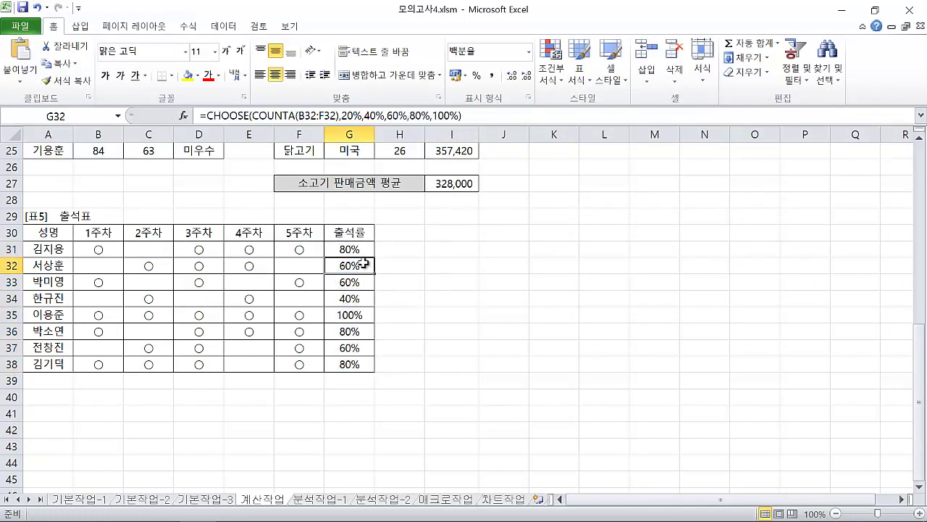
left_click_drag(444, 25, 520, 55)
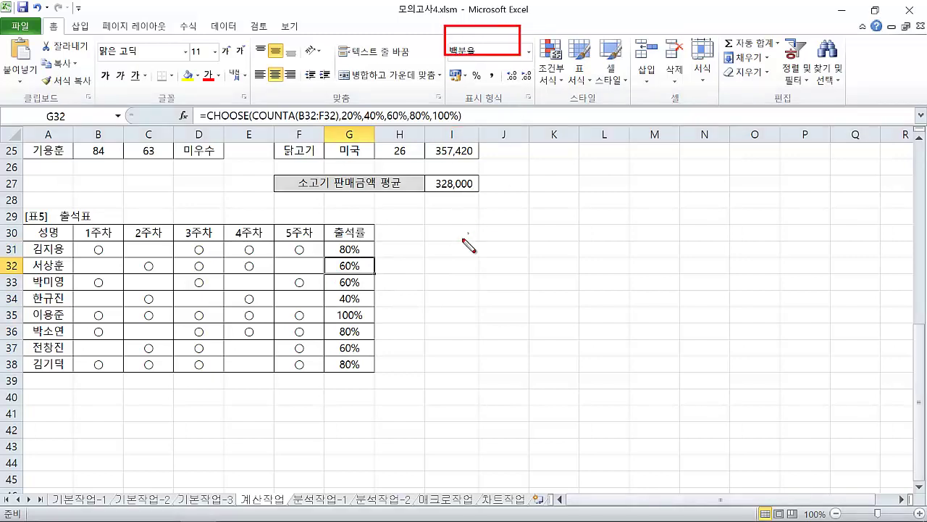
left_click(389, 392)
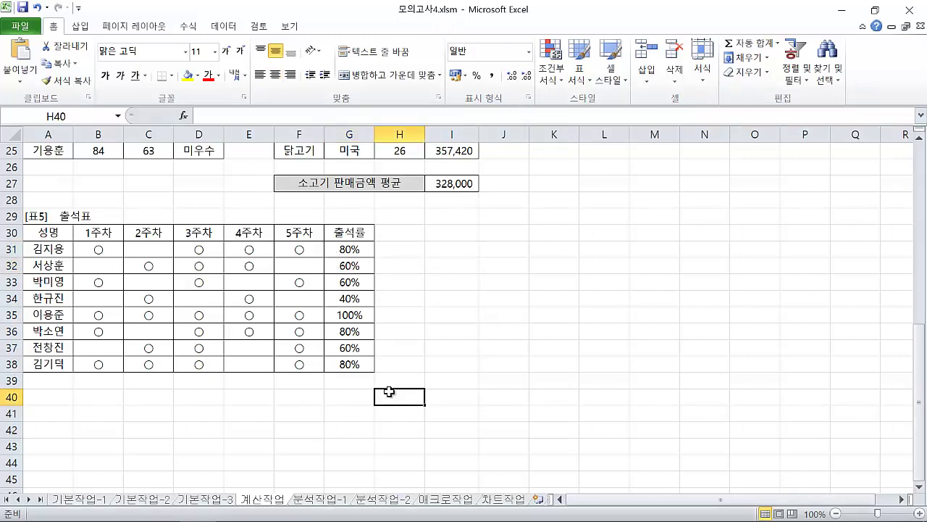